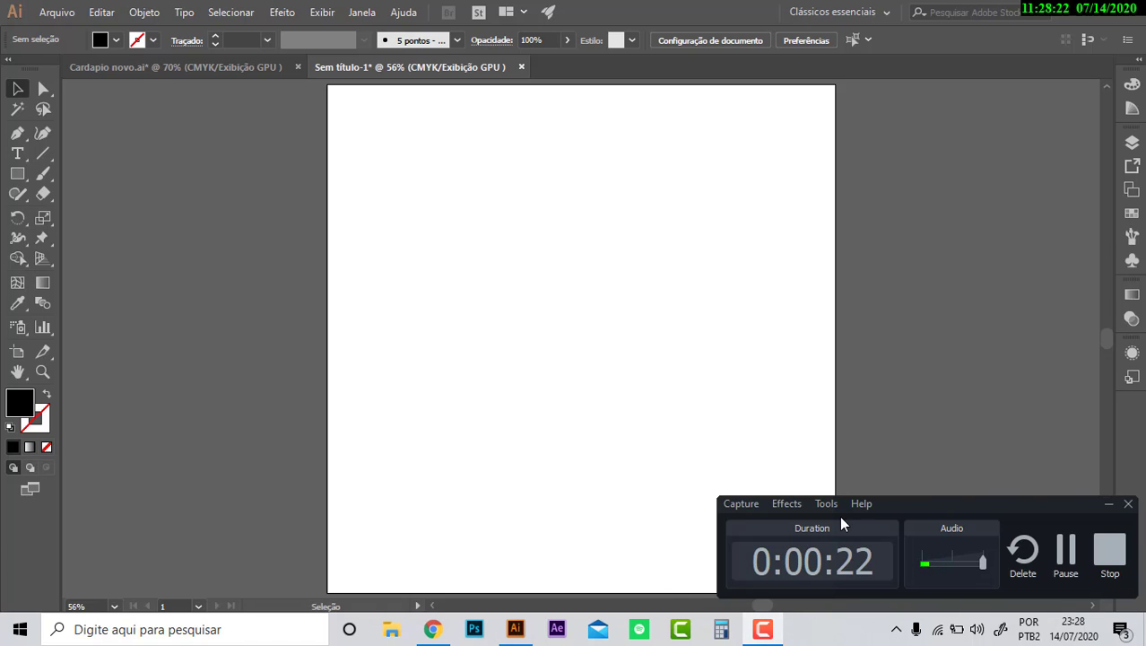
- Bring up the finished menu design and zoom in to study its price lines
left_click(1109, 503)
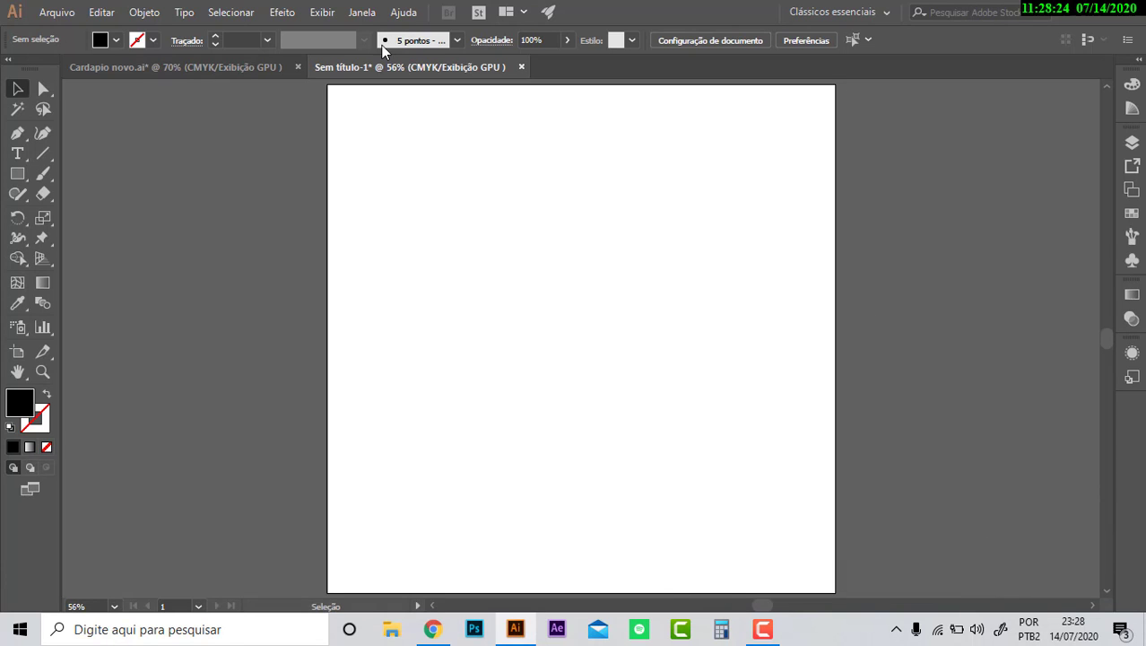
left_click(192, 75)
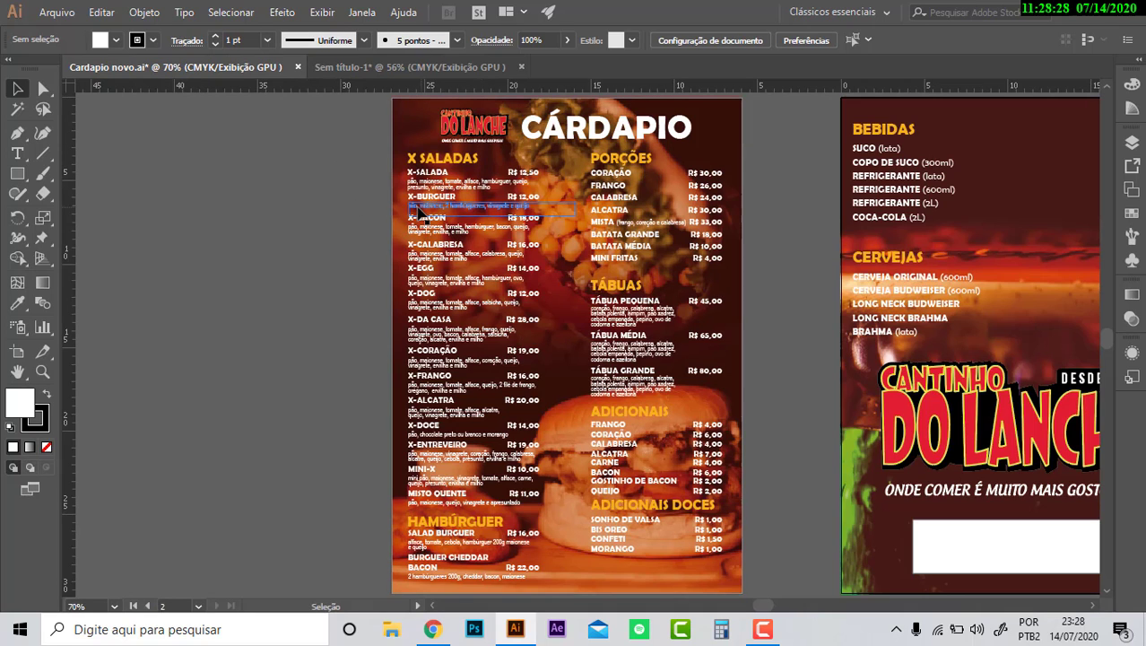
key("a")
key("ctrl+plus")
key("ctrl+plus")
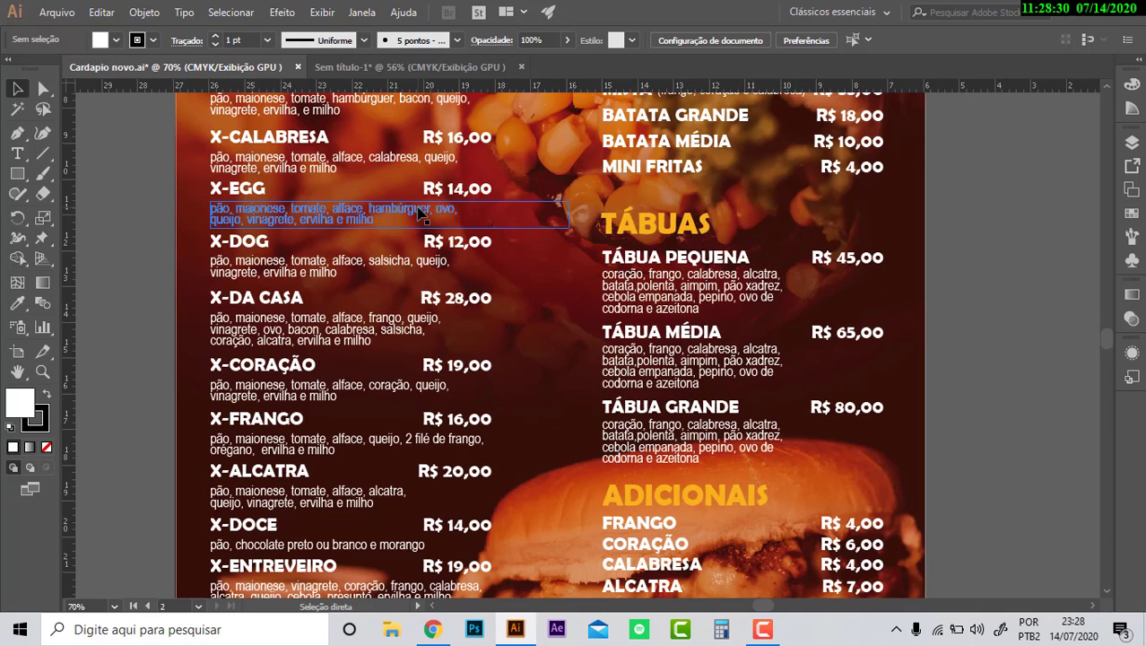
left_click(532, 316)
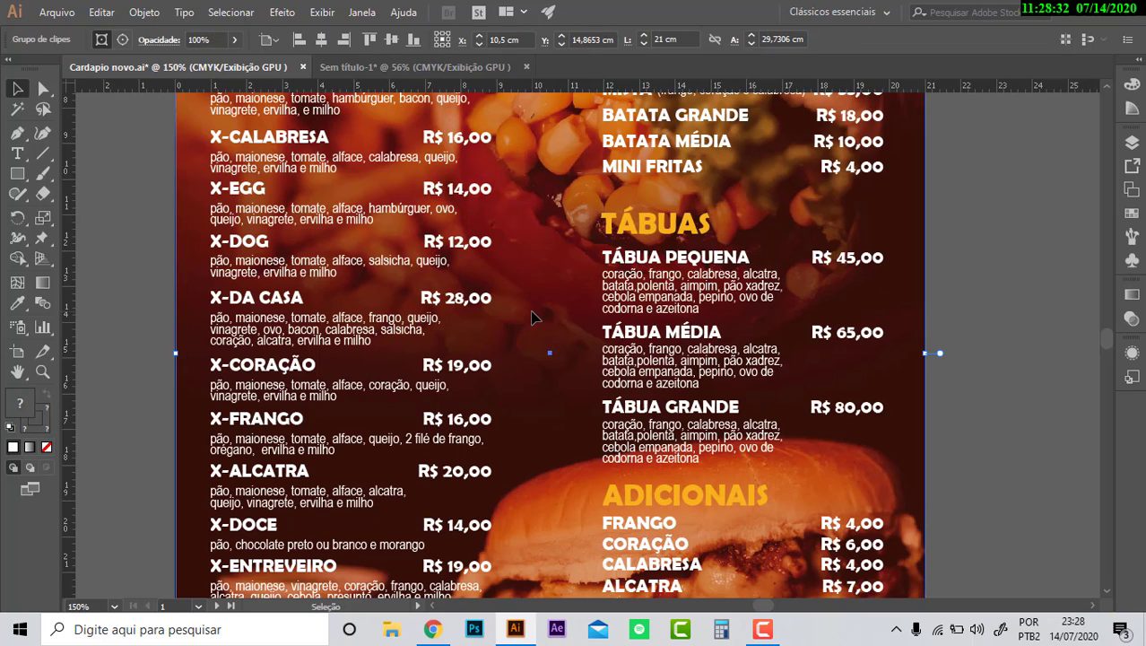
left_click(960, 314)
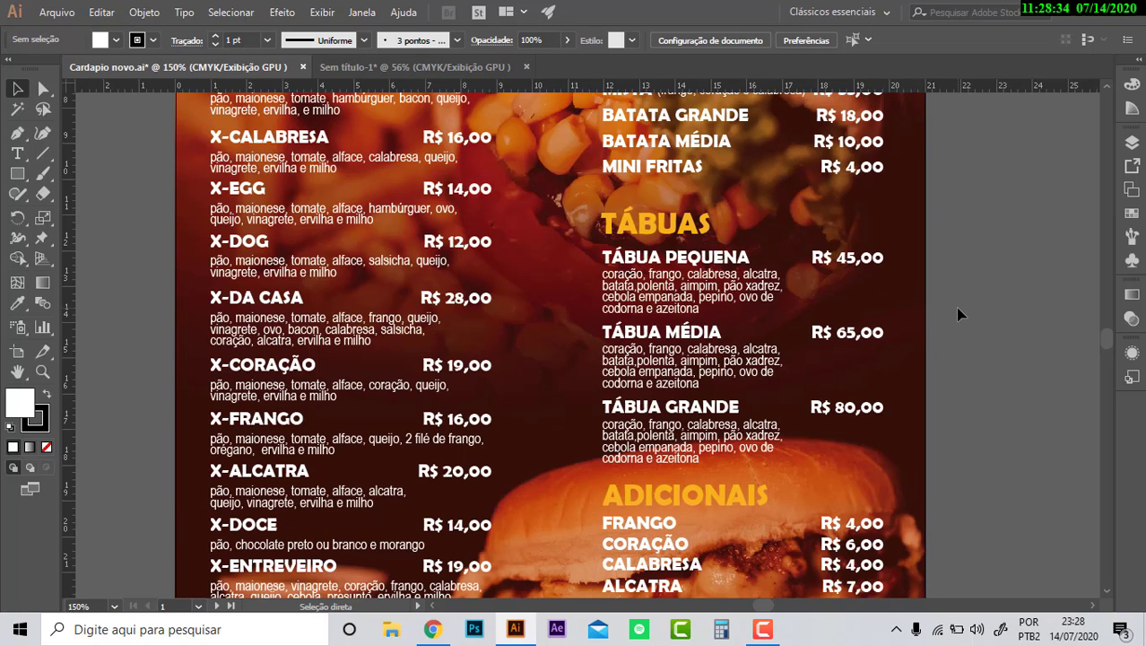
key("ctrl+plus")
key("ctrl+plus")
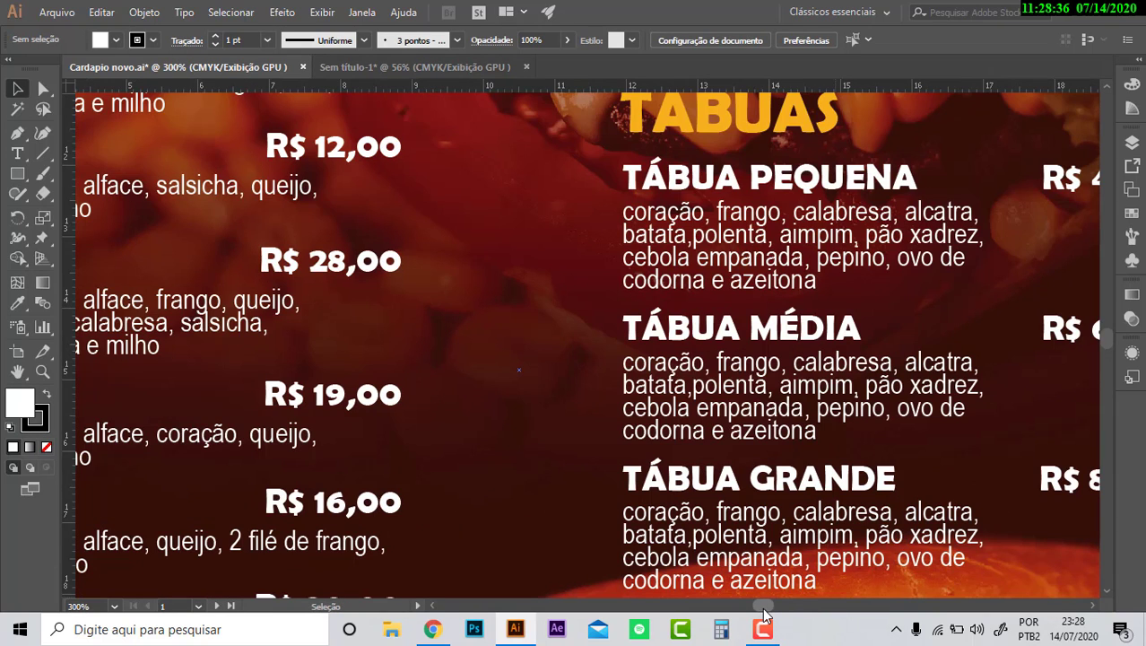
left_click_drag(767, 615, 763, 613)
left_click(709, 504)
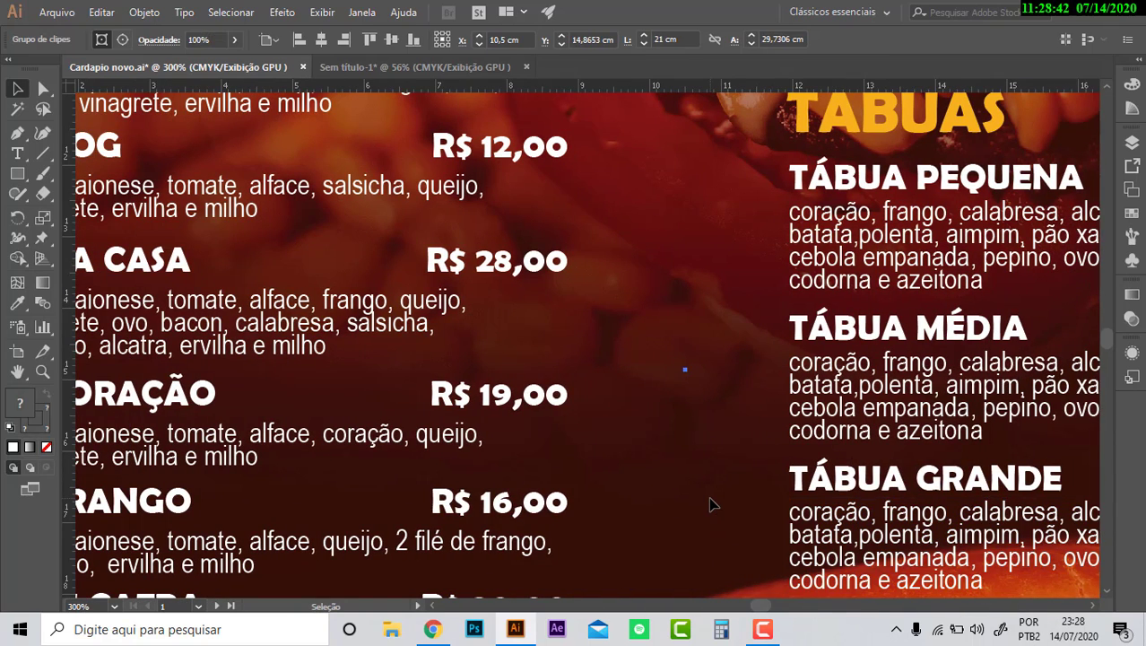
key("ctrl+minus")
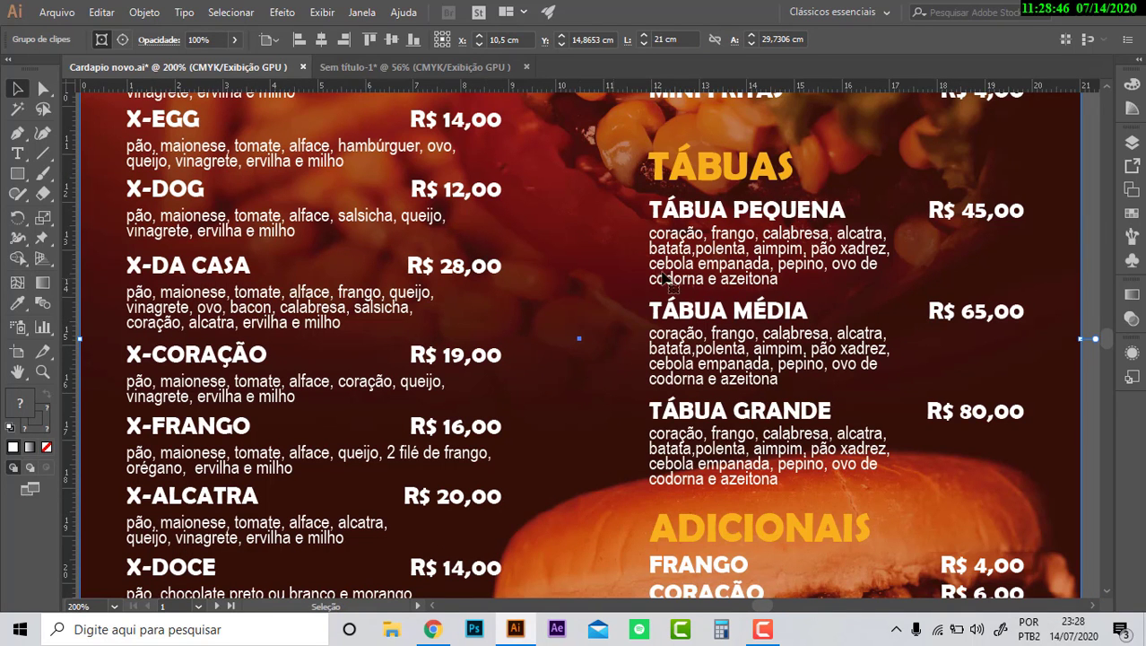
- Scroll through the reference menu, then return to the blank new document
scroll(1108, 93, "up", 1)
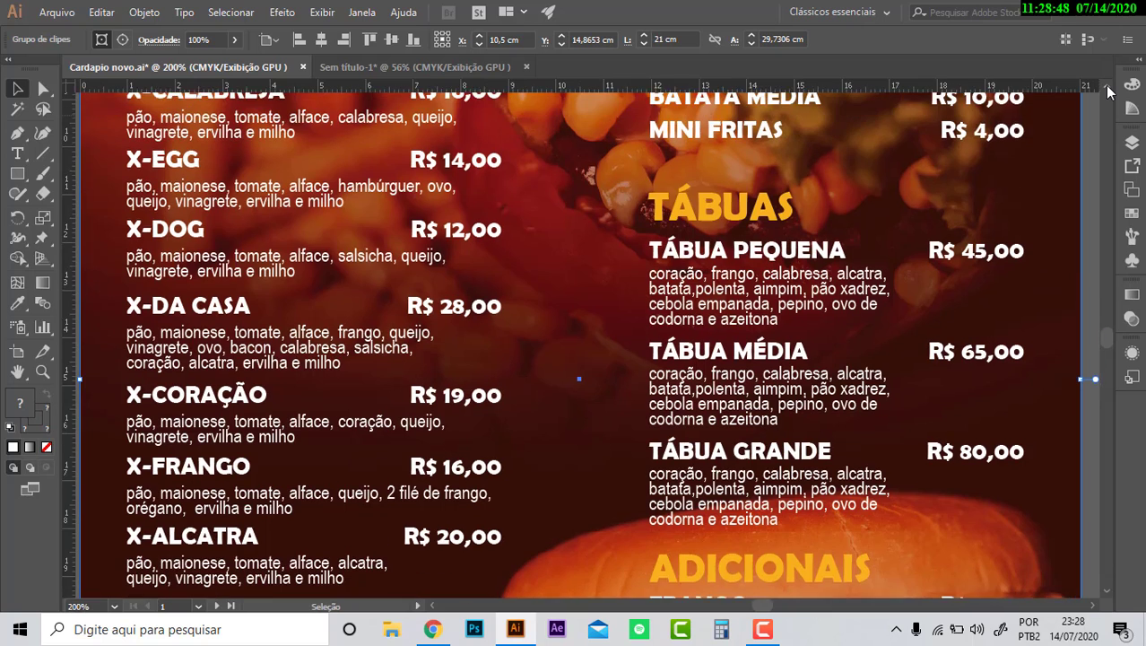
scroll(1108, 93, "up", 1)
scroll(1108, 92, "up", 1)
scroll(1108, 93, "up", 1)
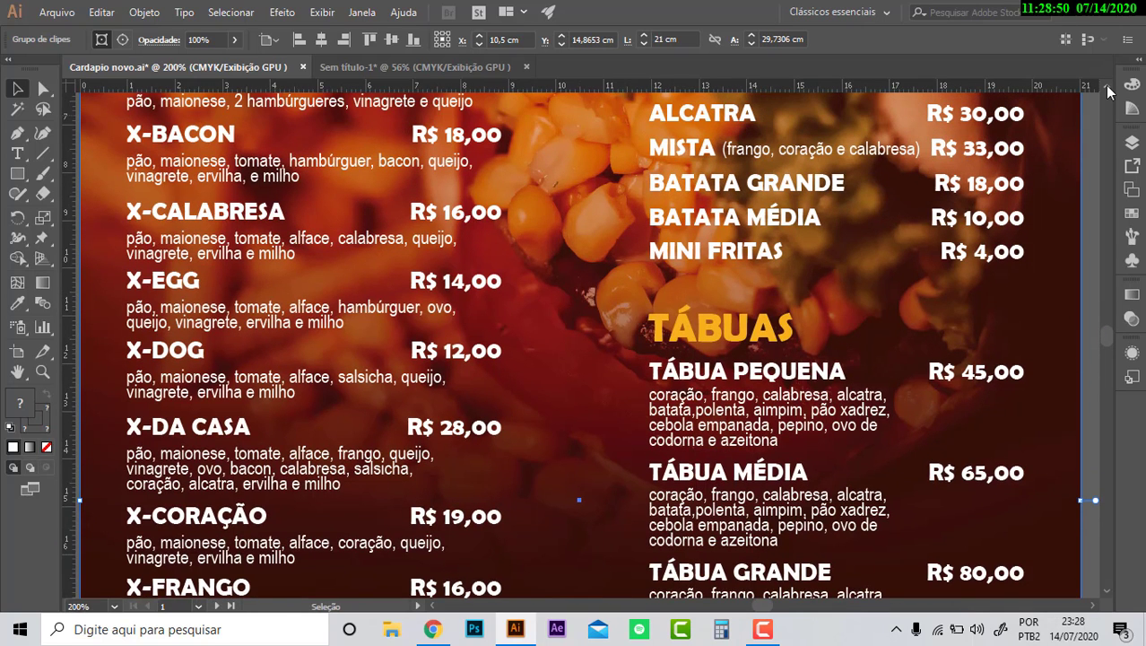
scroll(1108, 91, "up", 1)
scroll(1108, 92, "up", 1)
scroll(1109, 91, "up", 1)
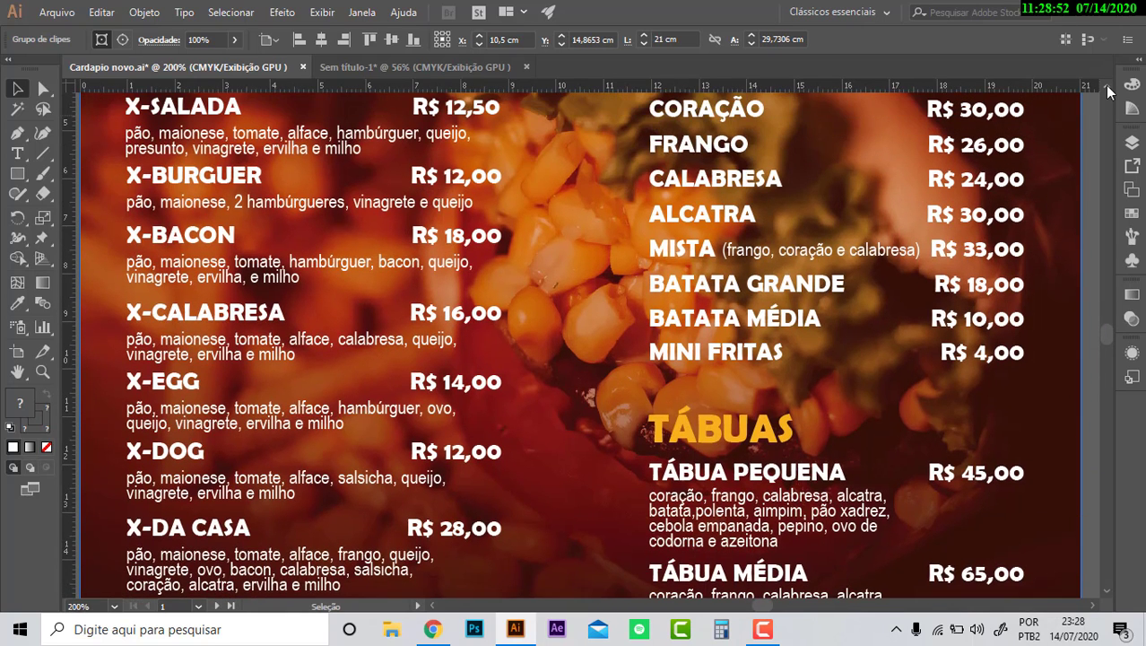
scroll(1108, 91, "up", 1)
scroll(1109, 92, "up", 1)
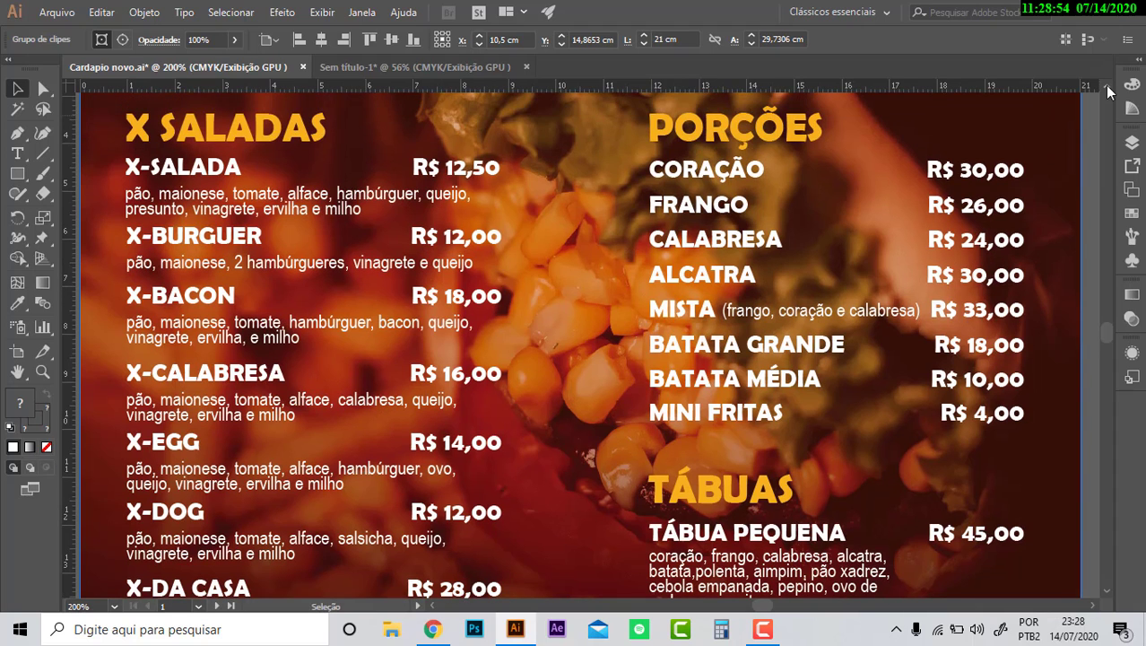
scroll(1109, 348, "down", 4)
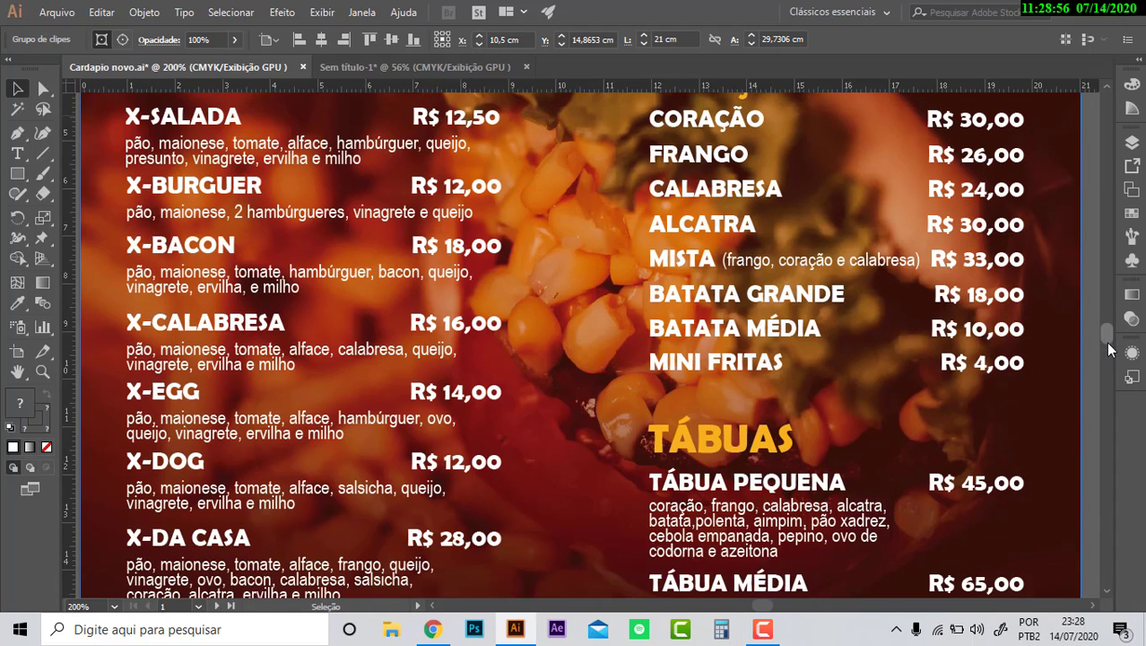
scroll(1108, 348, "down", 9)
scroll(1109, 350, "down", 2)
scroll(1108, 349, "down", 2)
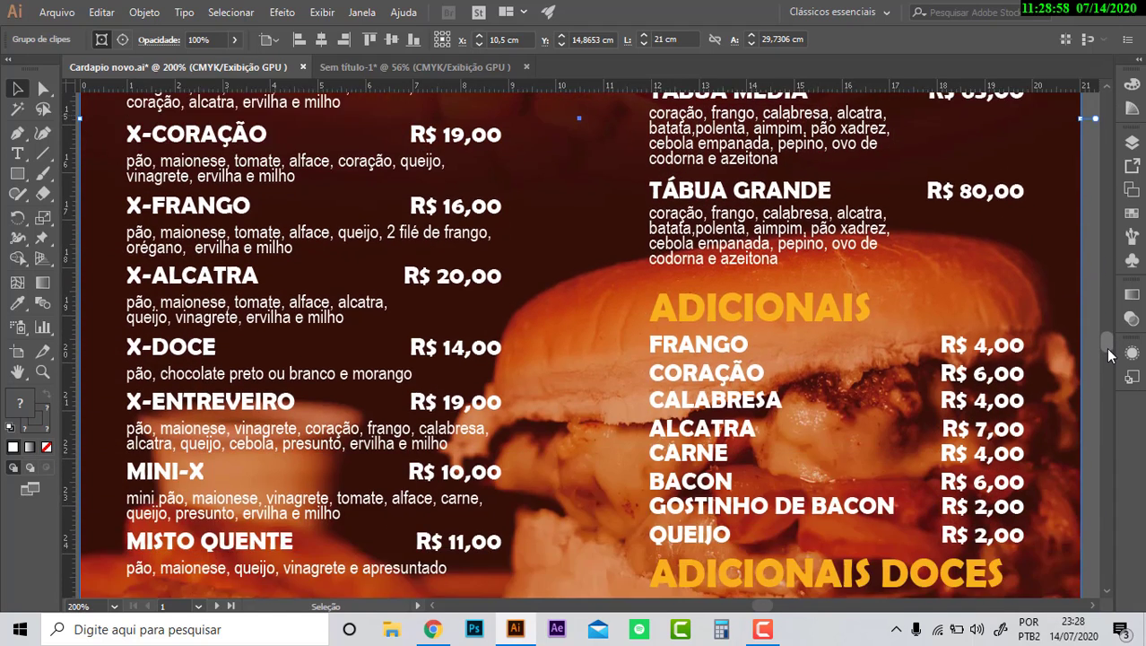
scroll(1103, 341, "up", 5)
scroll(1098, 333, "up", 5)
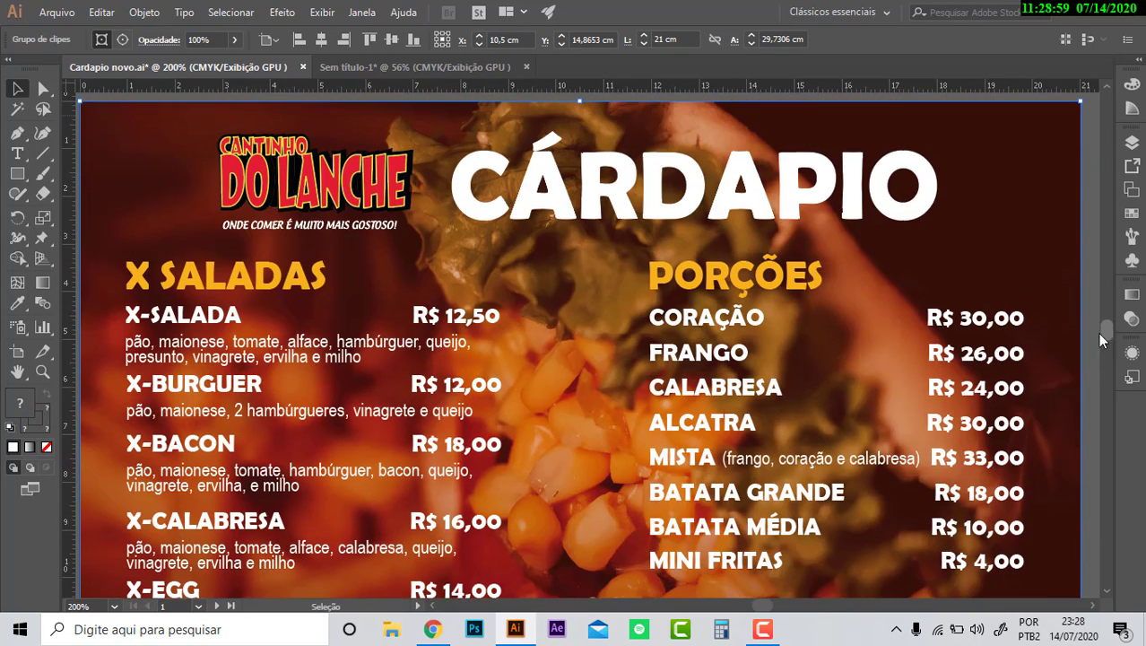
left_click(395, 70)
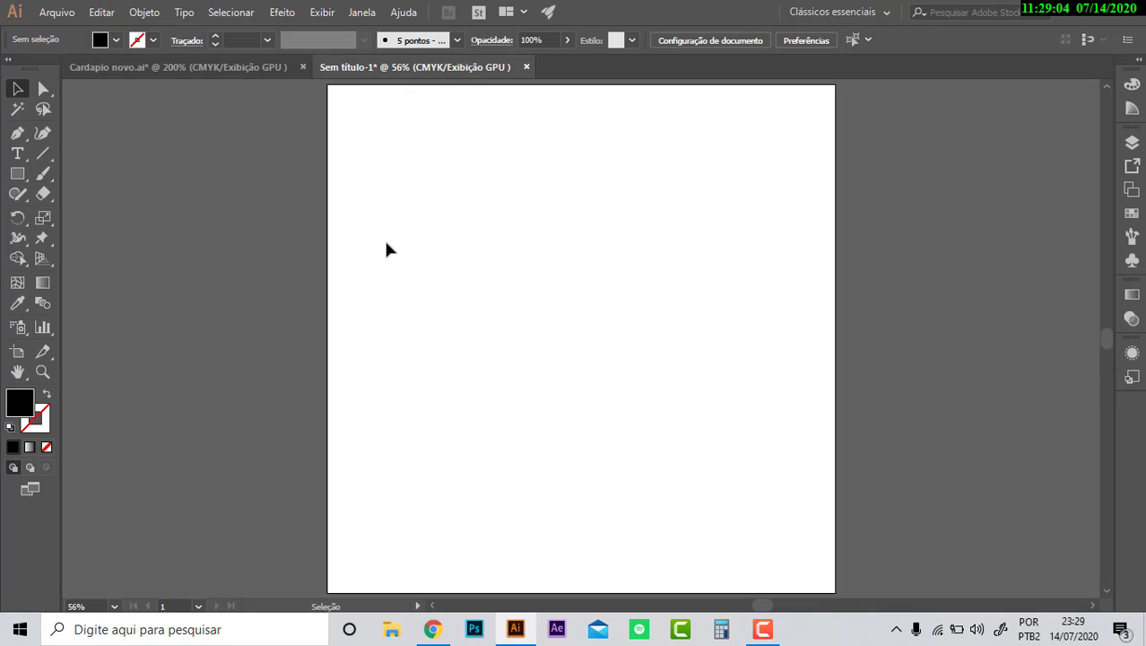
- Draw a wide text area near the page top and type X-SALADA
key("t")
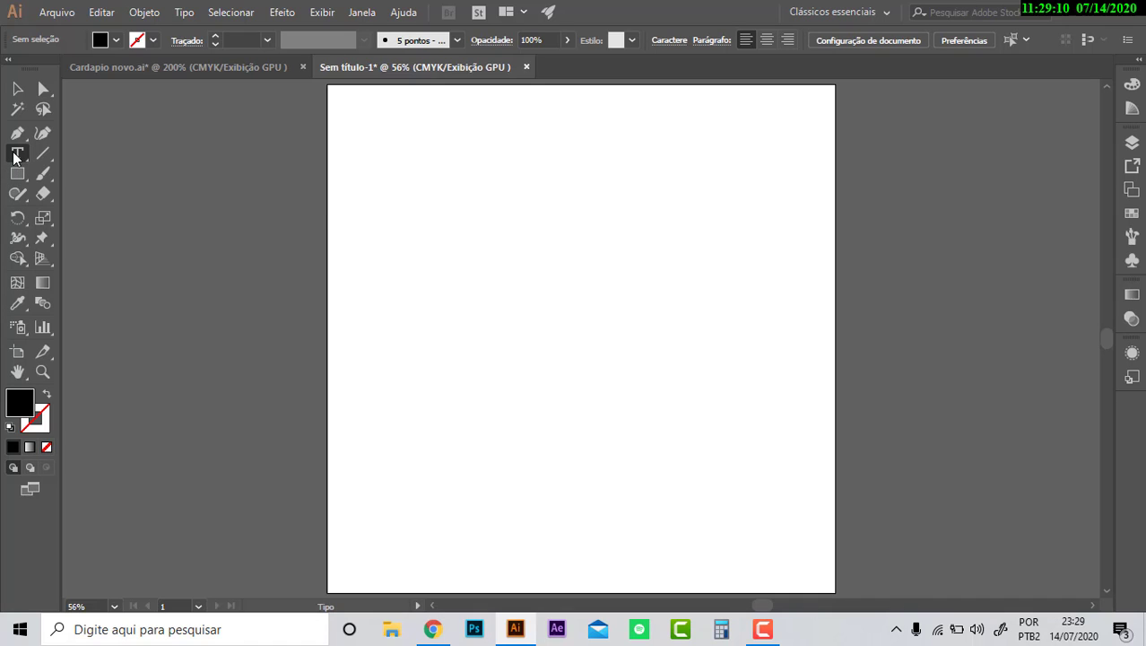
left_click_drag(352, 198, 679, 235)
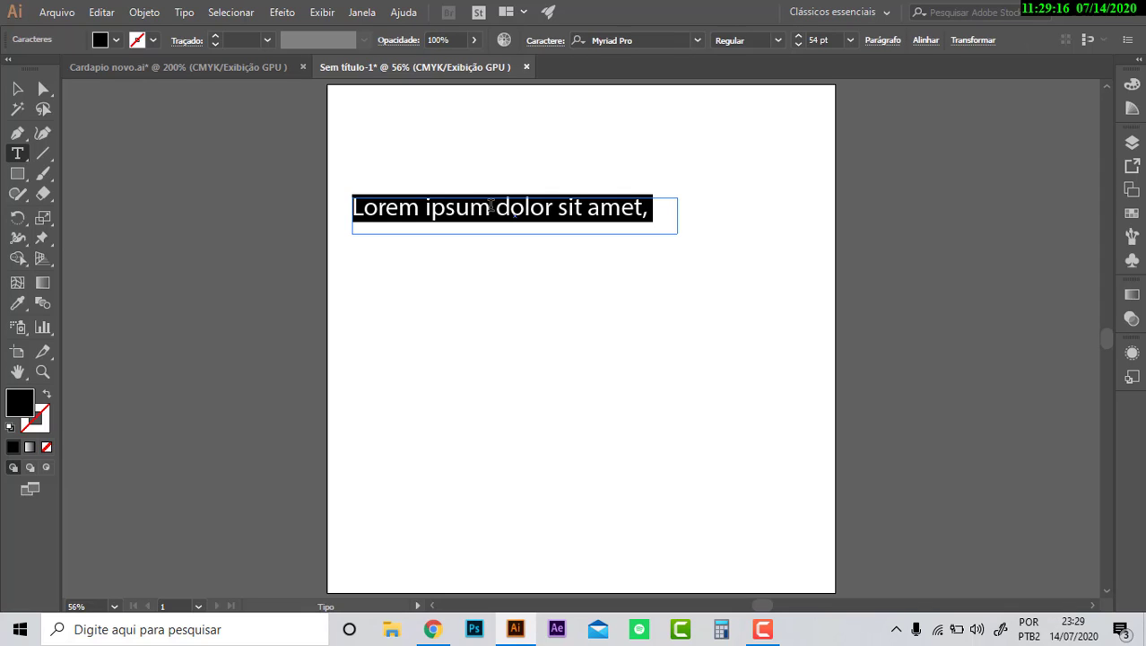
type("X-s")
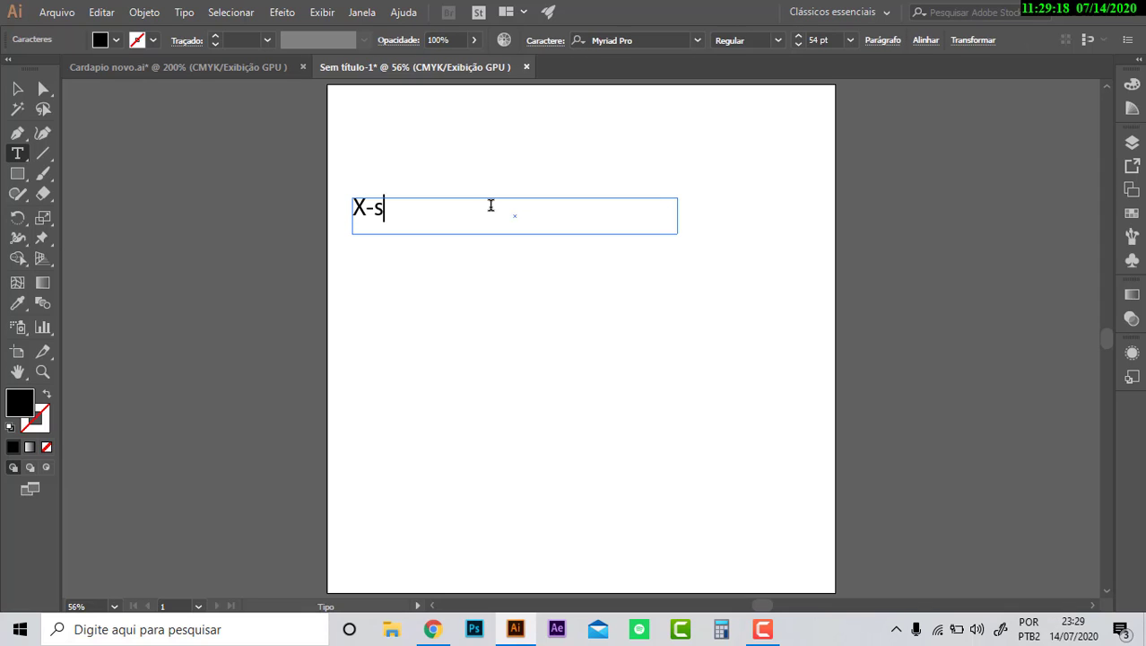
type("a")
key("BackSpace")
key("BackSpace")
type("S")
key("BackSpace")
type("S")
key("BackSpace")
type("A")
key("BackSpace")
type("SALAD")
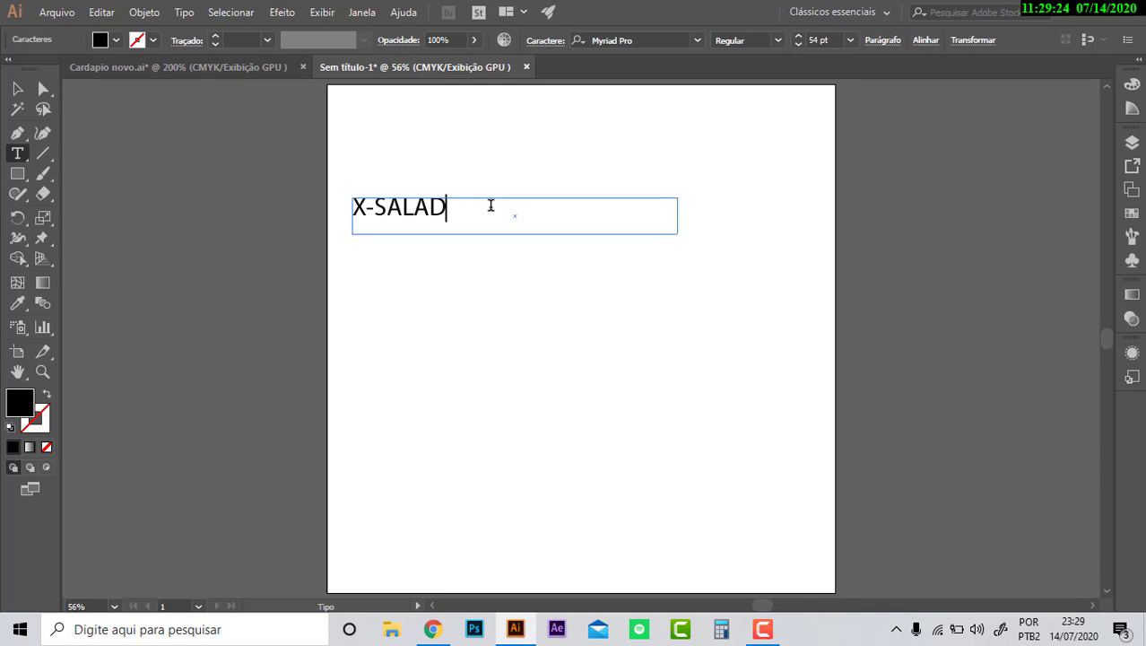
type("A")
- Finish the text, deselect it and zoom the page to 100%
left_click(17, 88)
left_click(433, 366)
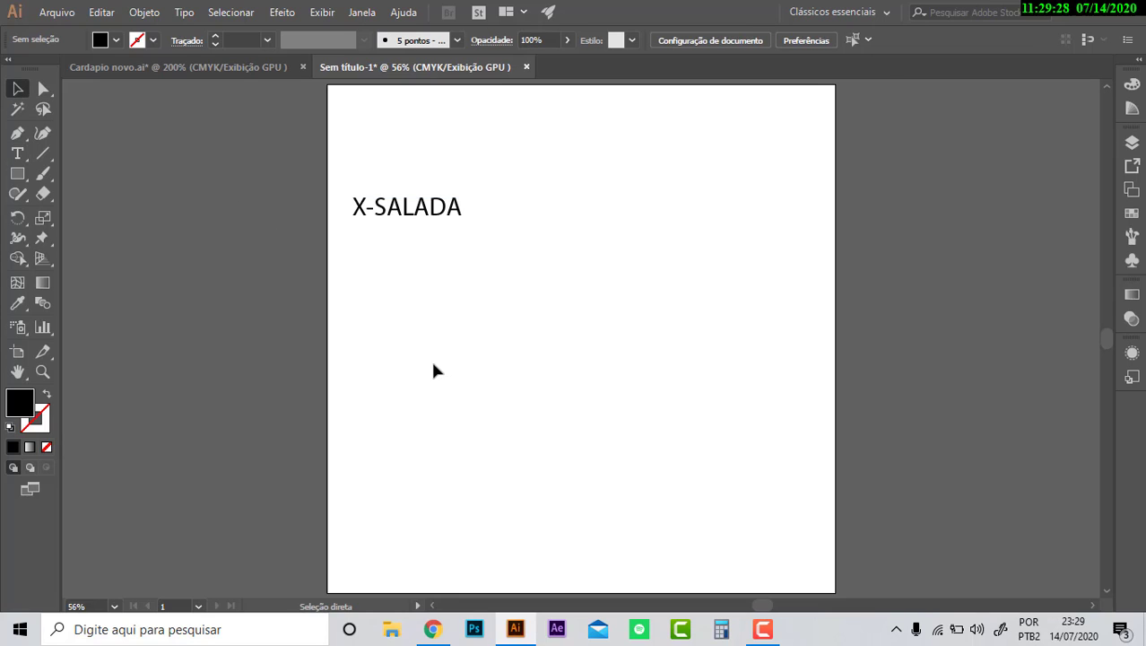
key("ctrl+plus")
key("ctrl+plus")
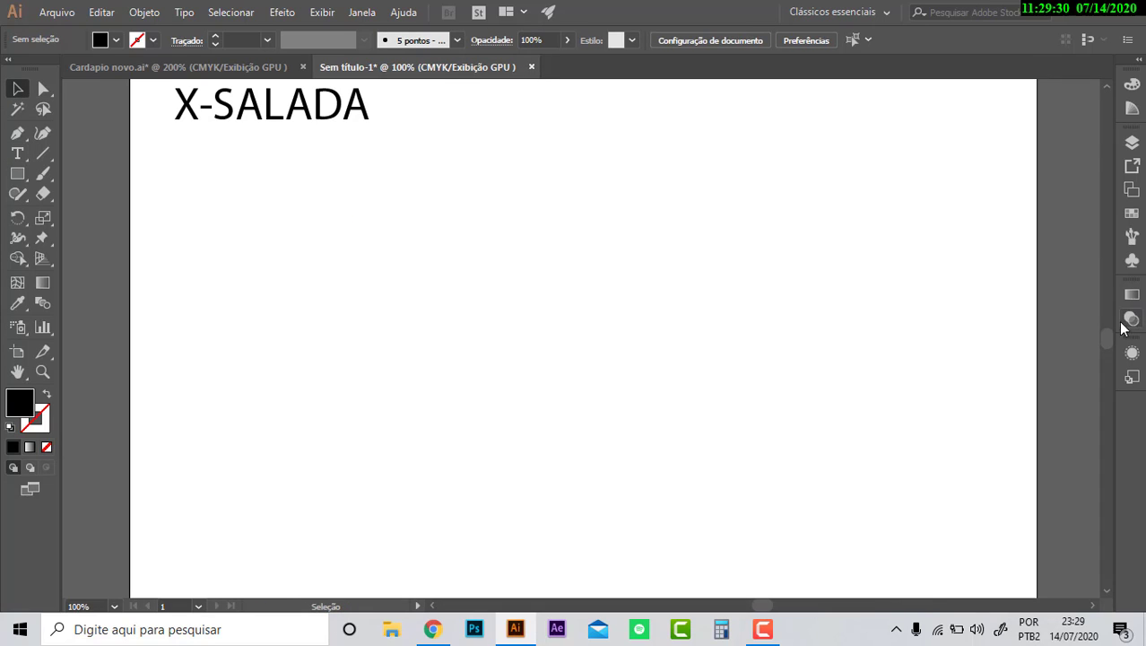
- Drag the X-SALADA frame's bottom edge up to fit one line, then place the cursor after the text
scroll(1111, 332, "up", 3)
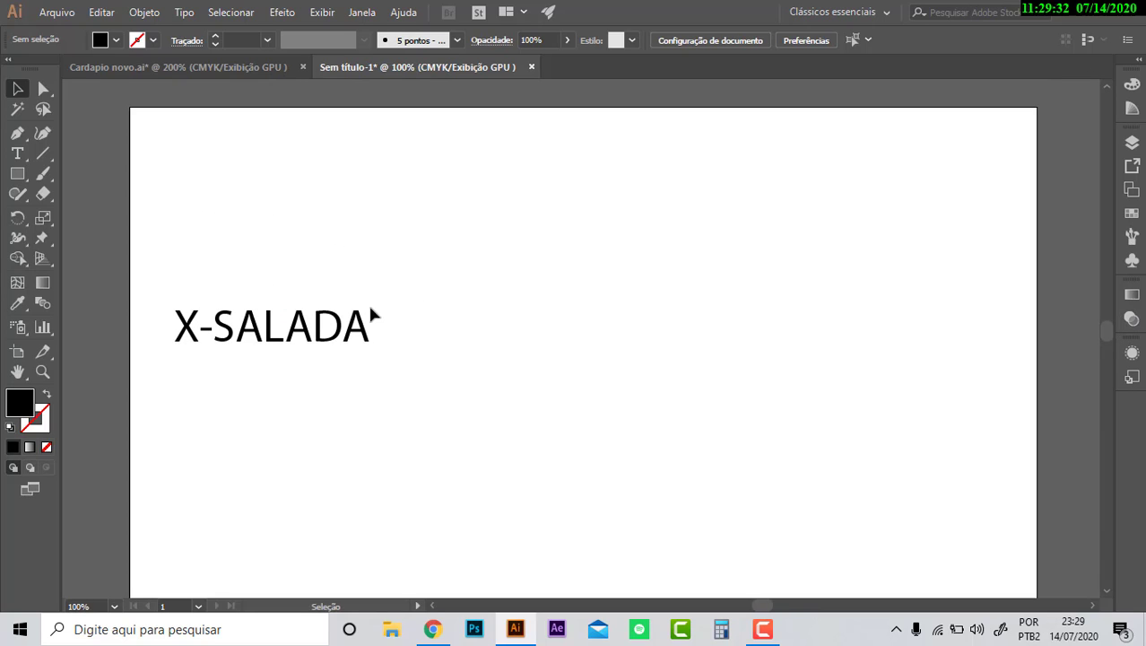
key("t")
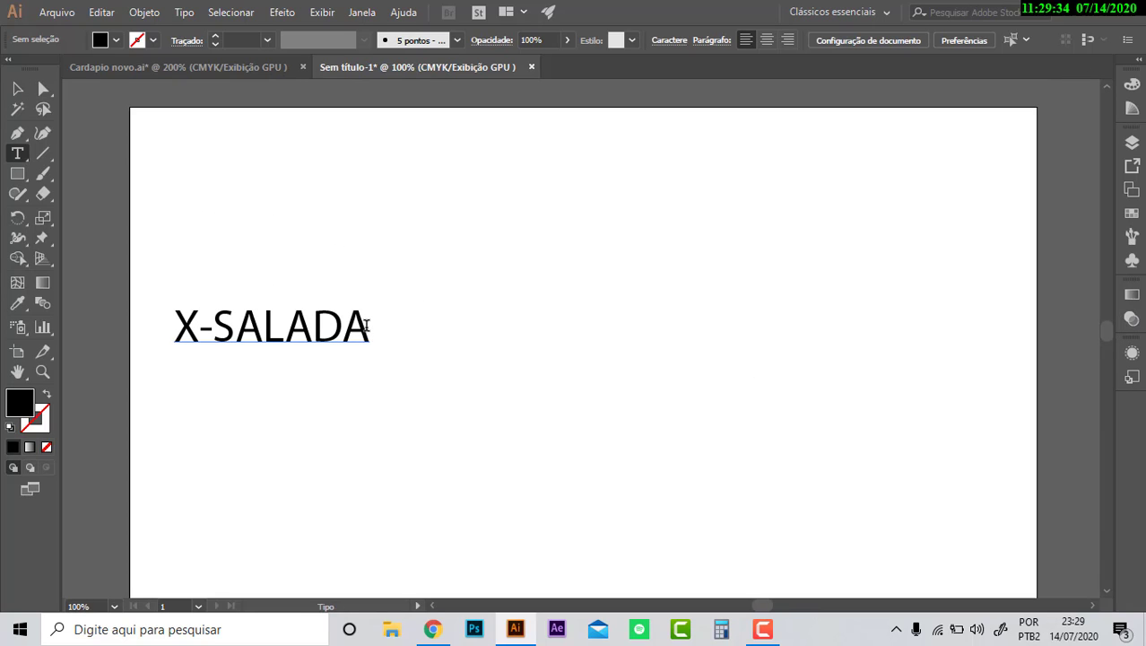
key("v")
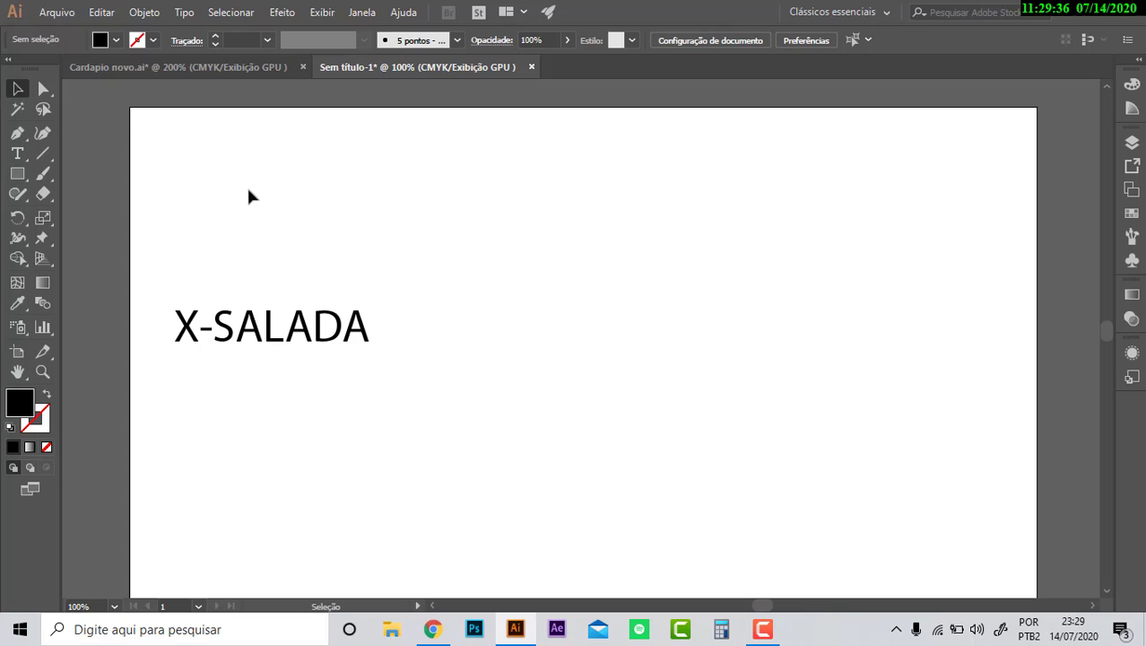
left_click(318, 332)
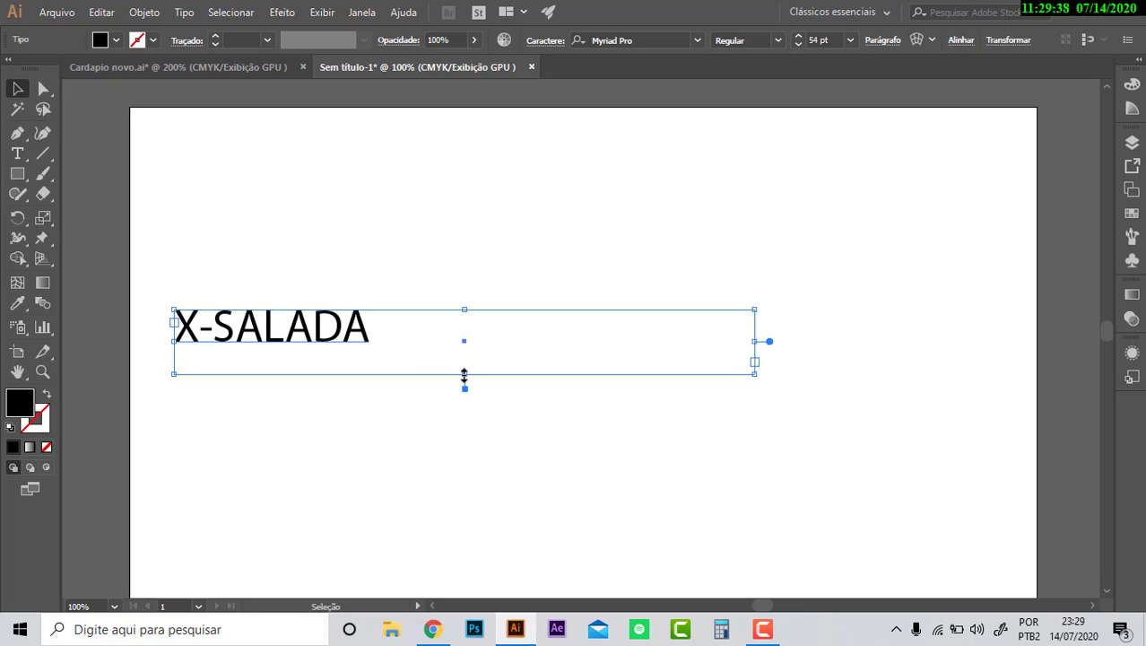
left_click_drag(463, 374, 464, 347)
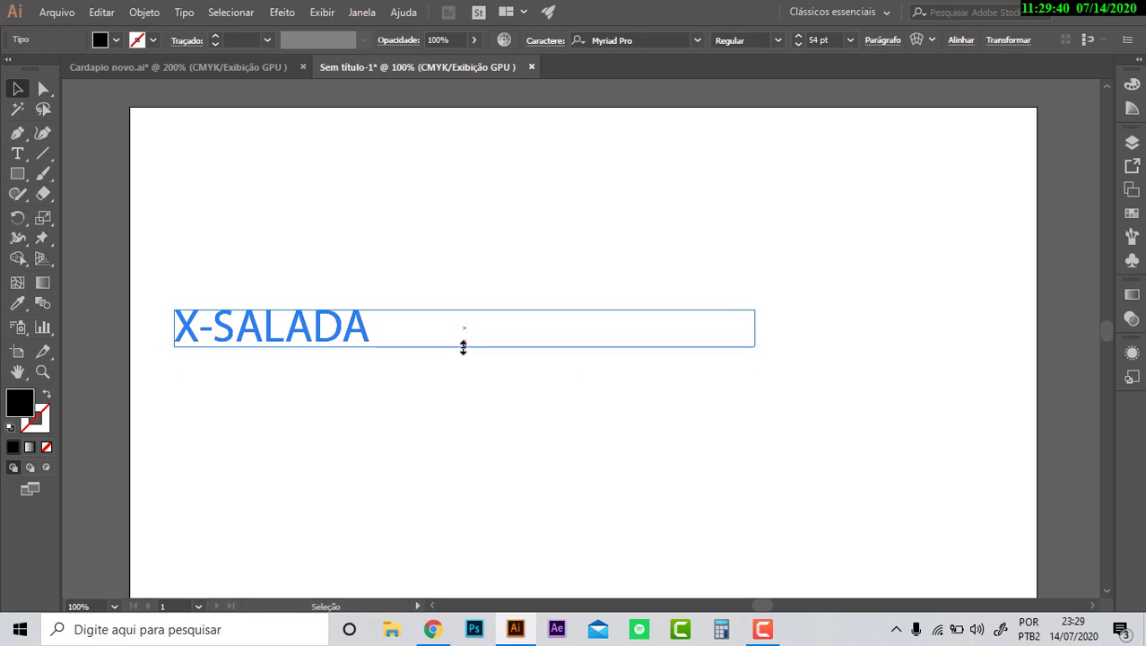
double_click(361, 325)
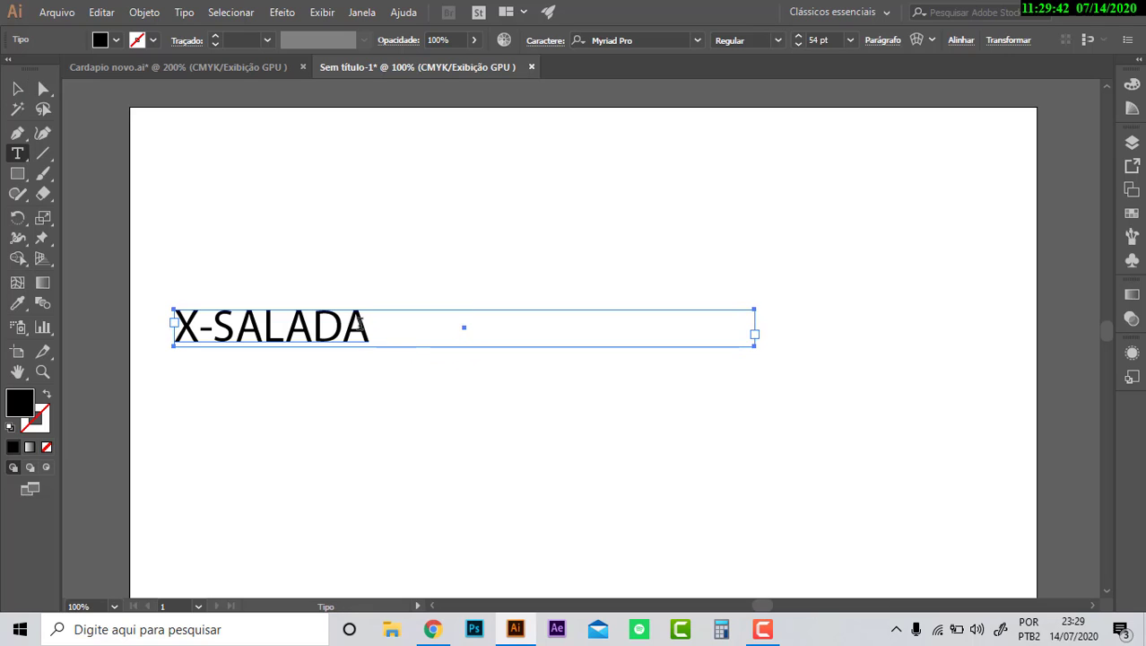
left_click(366, 325)
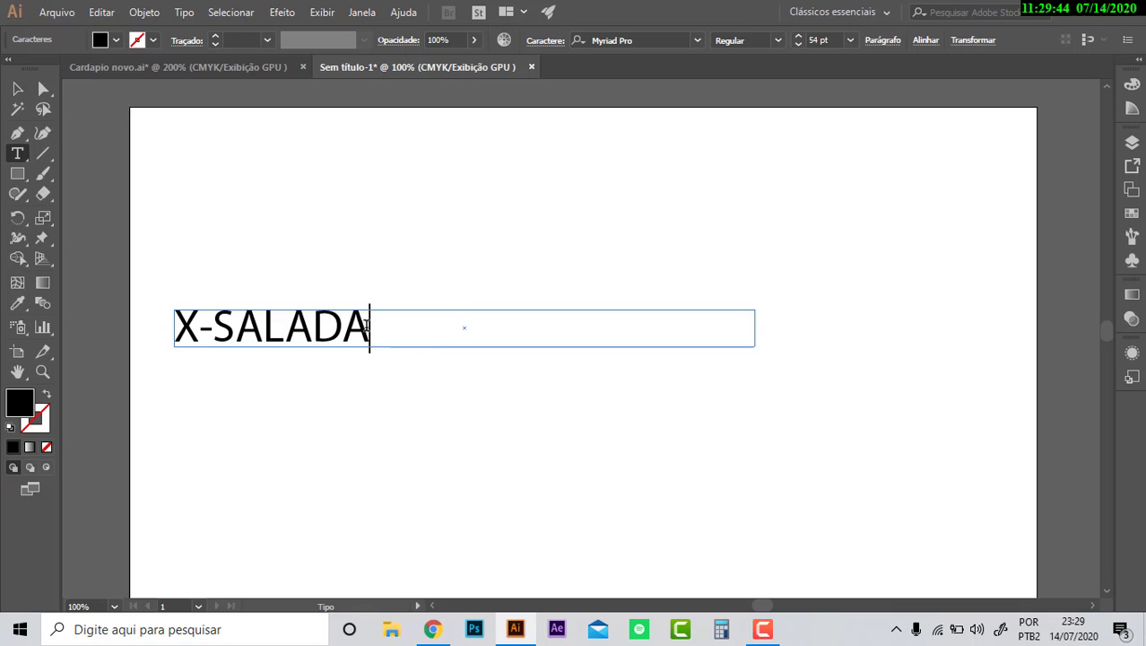
- Add a right-justified tab stop at 689 pt and insert a tab after X-SALADA
left_click(361, 12)
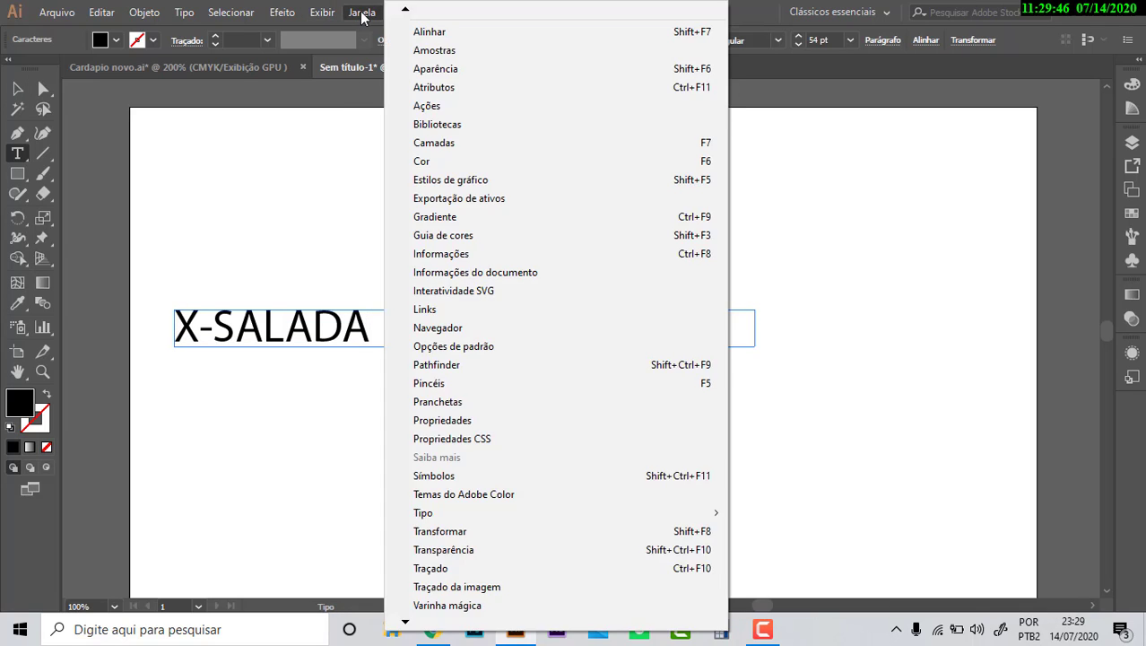
mouse_move(423, 512)
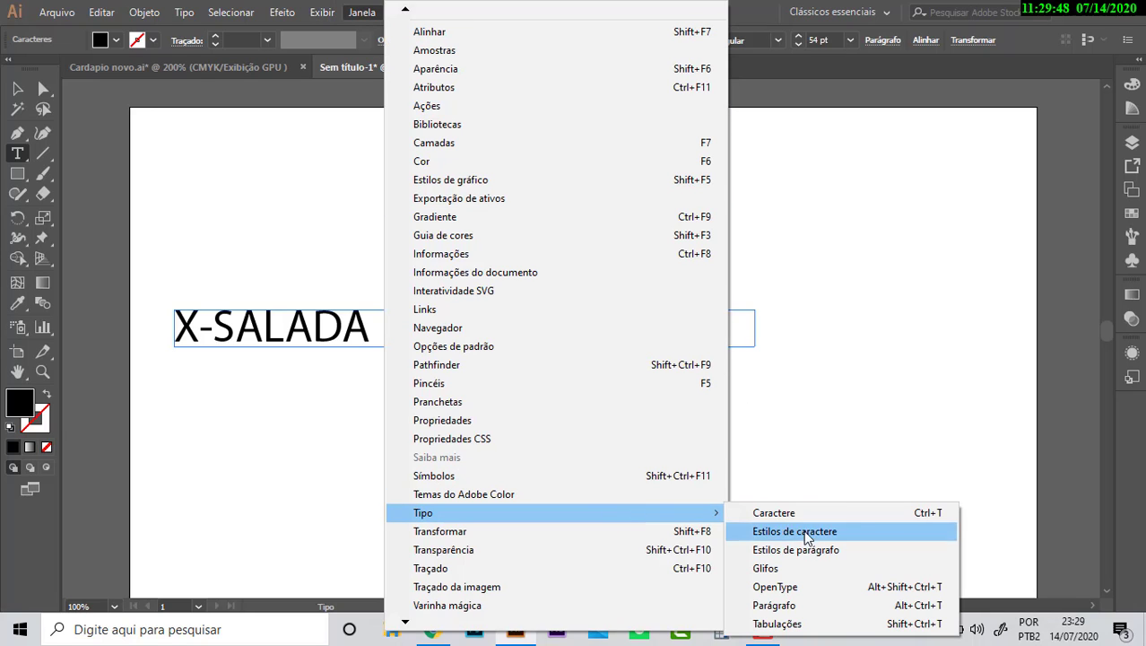
left_click(806, 624)
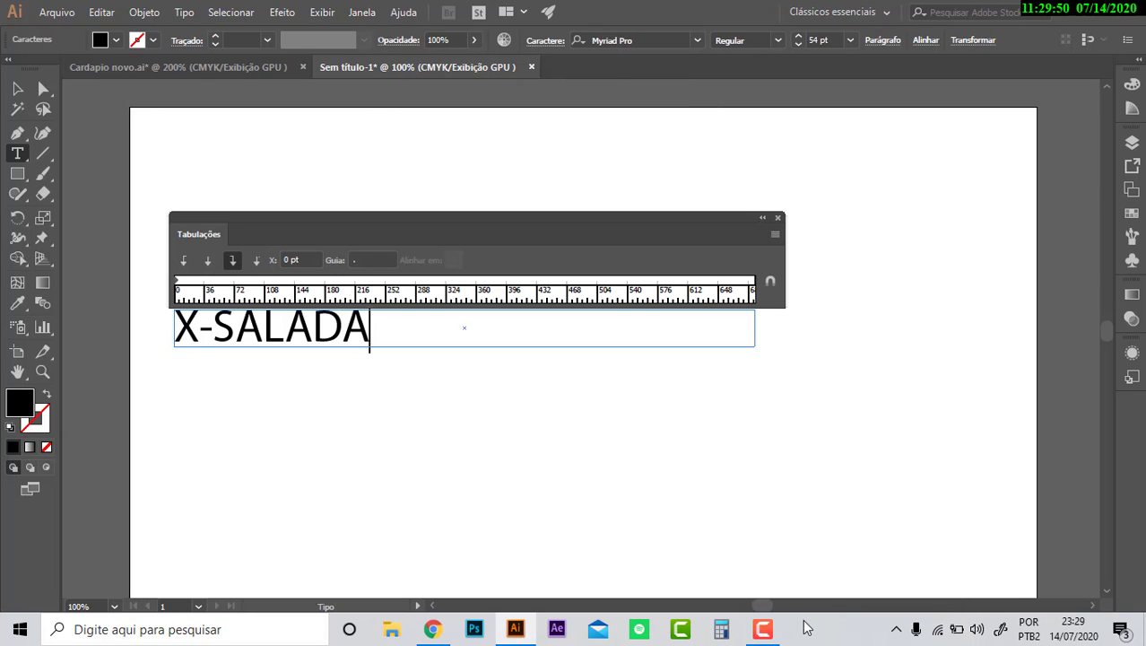
left_click(257, 260)
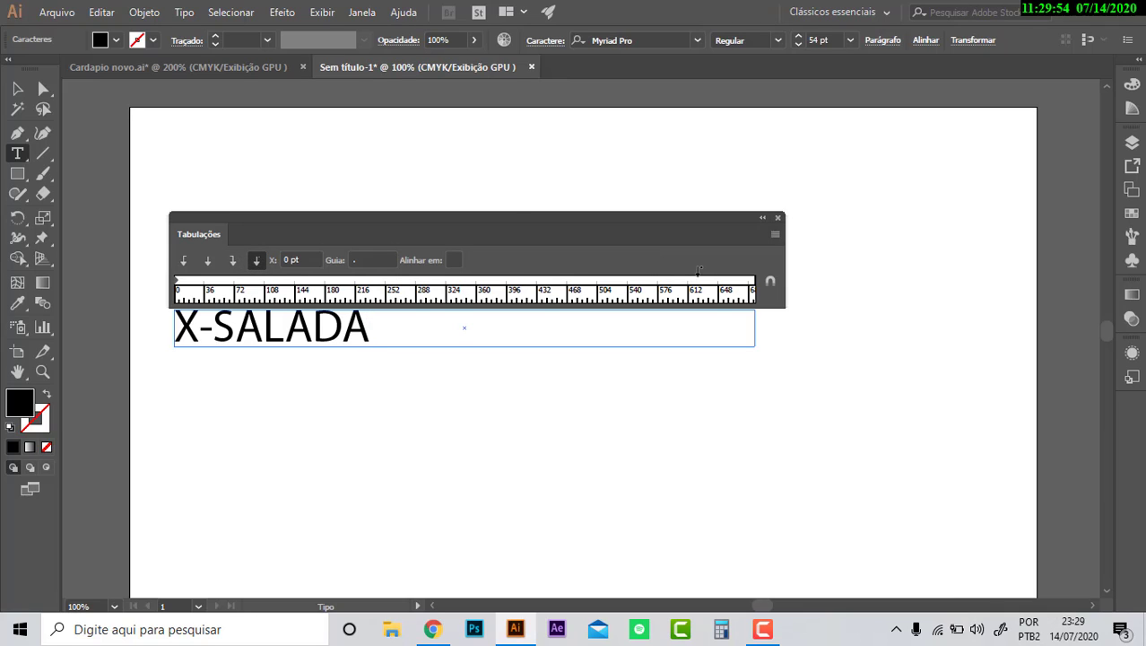
left_click(753, 285)
left_click(233, 262)
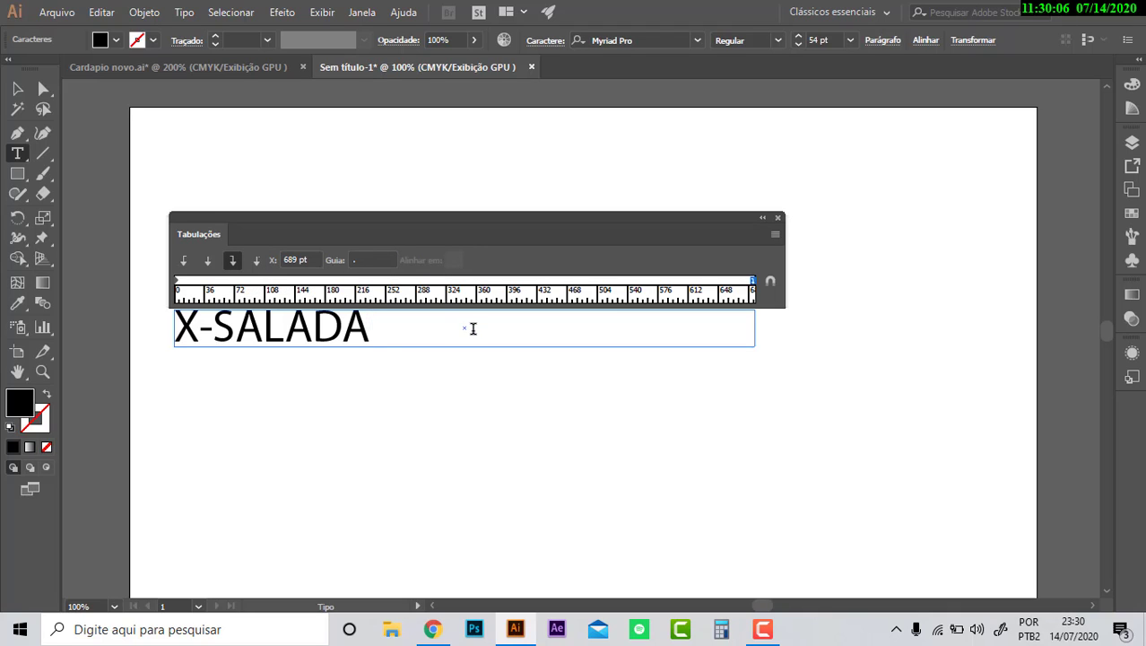
key("Tab")
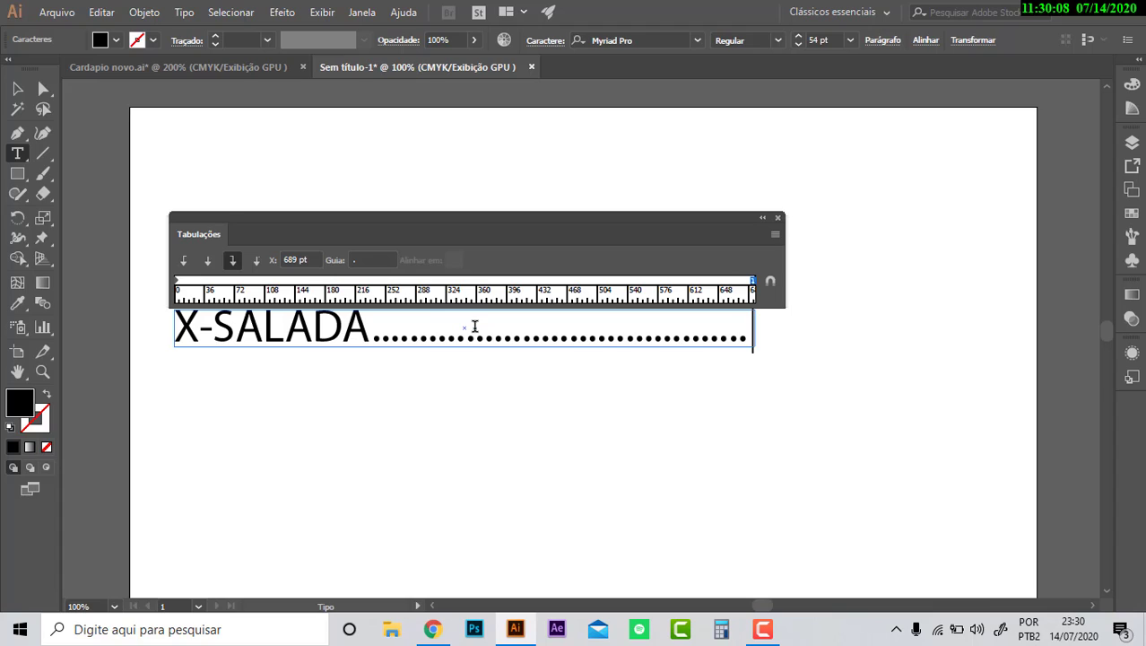
type("2")
key("BackSpace")
left_click(374, 260)
key("BackSpace")
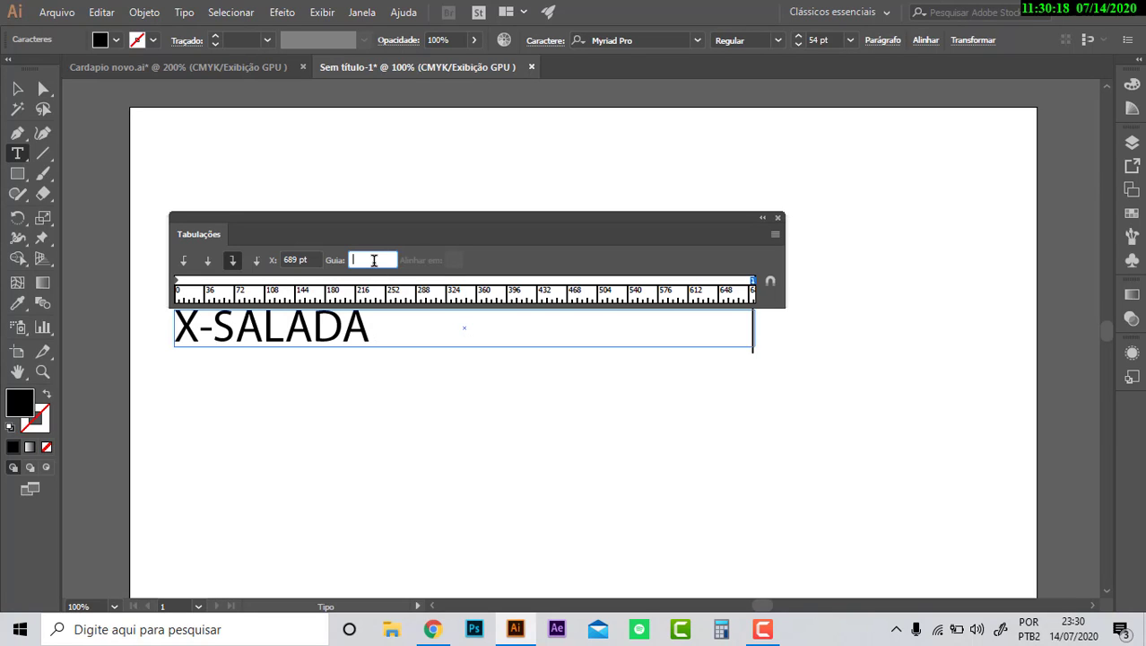
type(".")
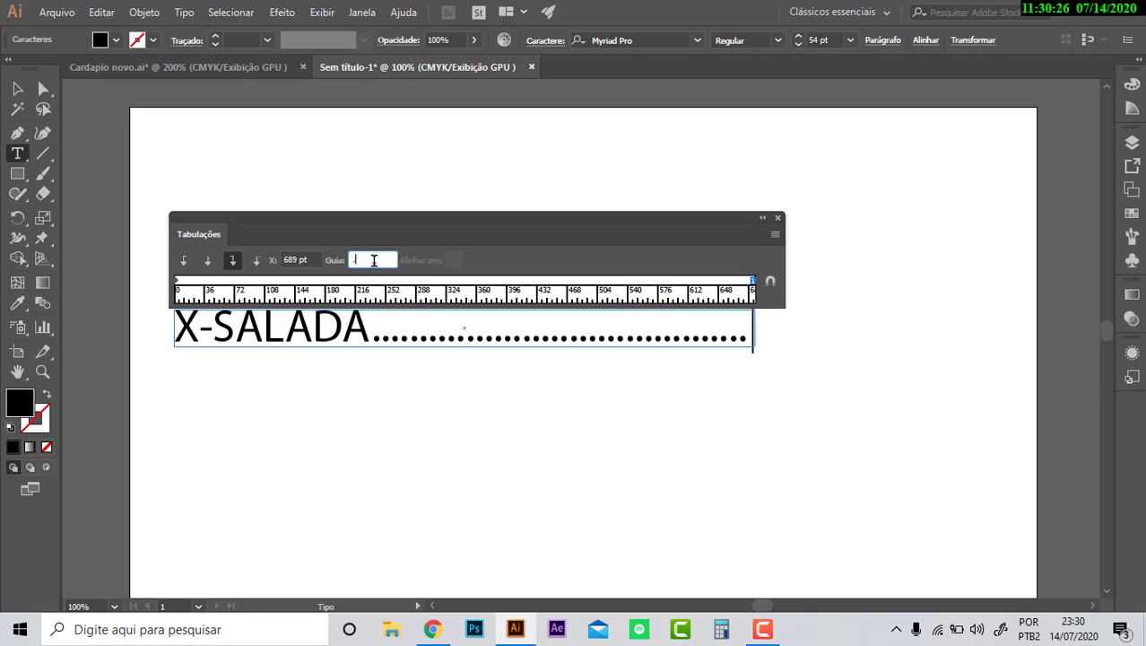
type("r")
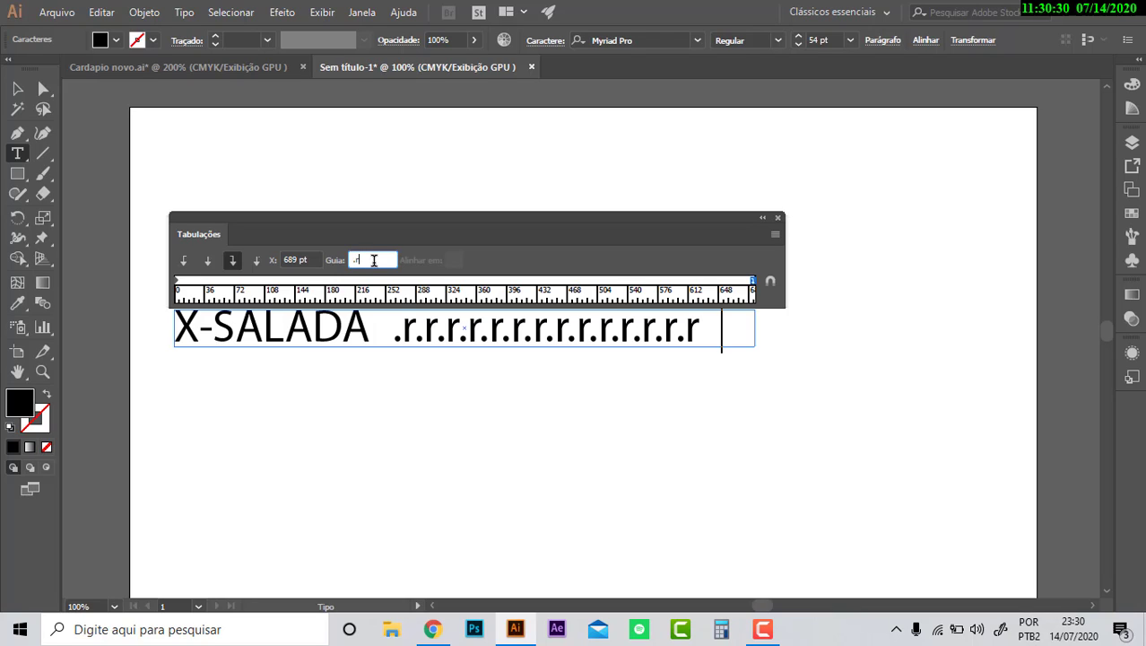
key("BackSpace")
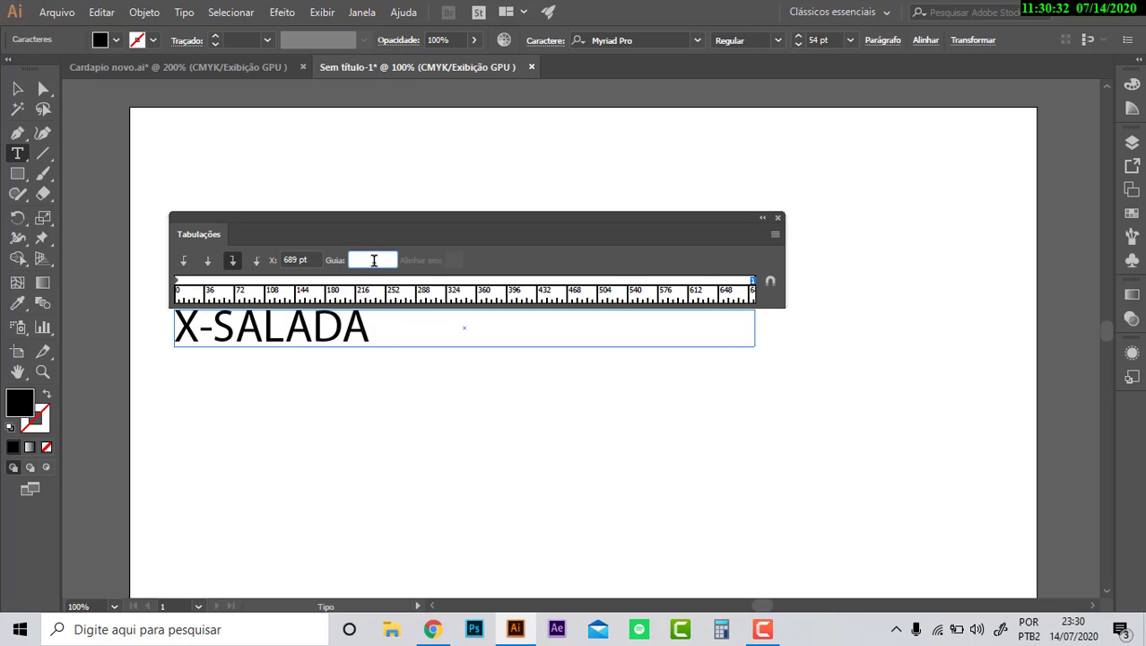
type(".")
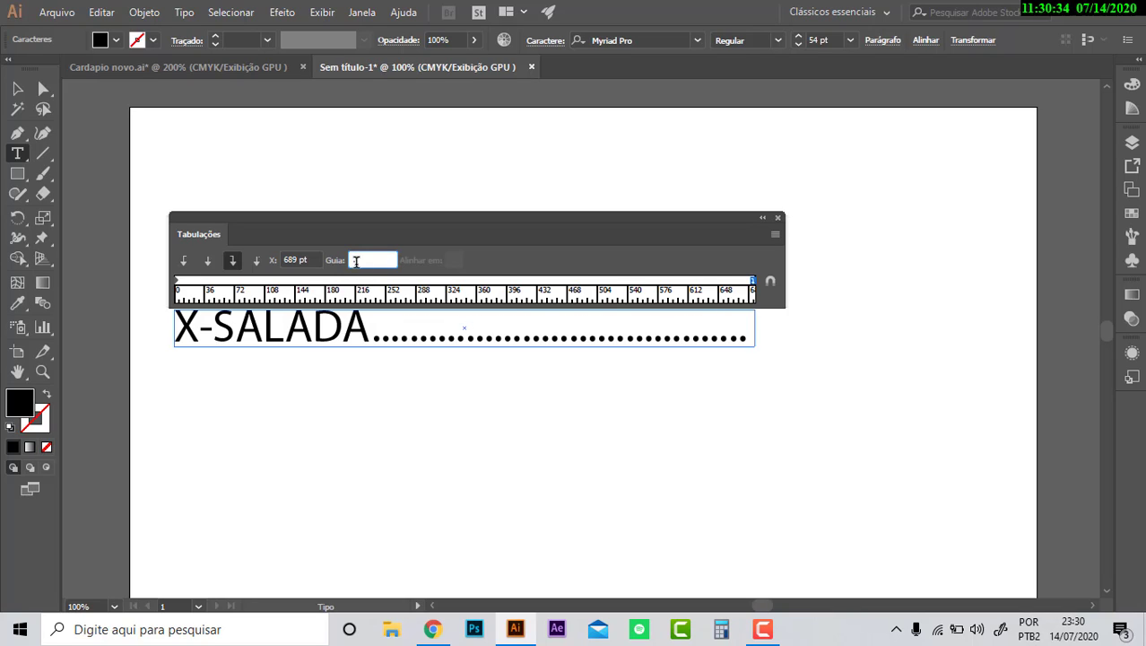
left_click(518, 256)
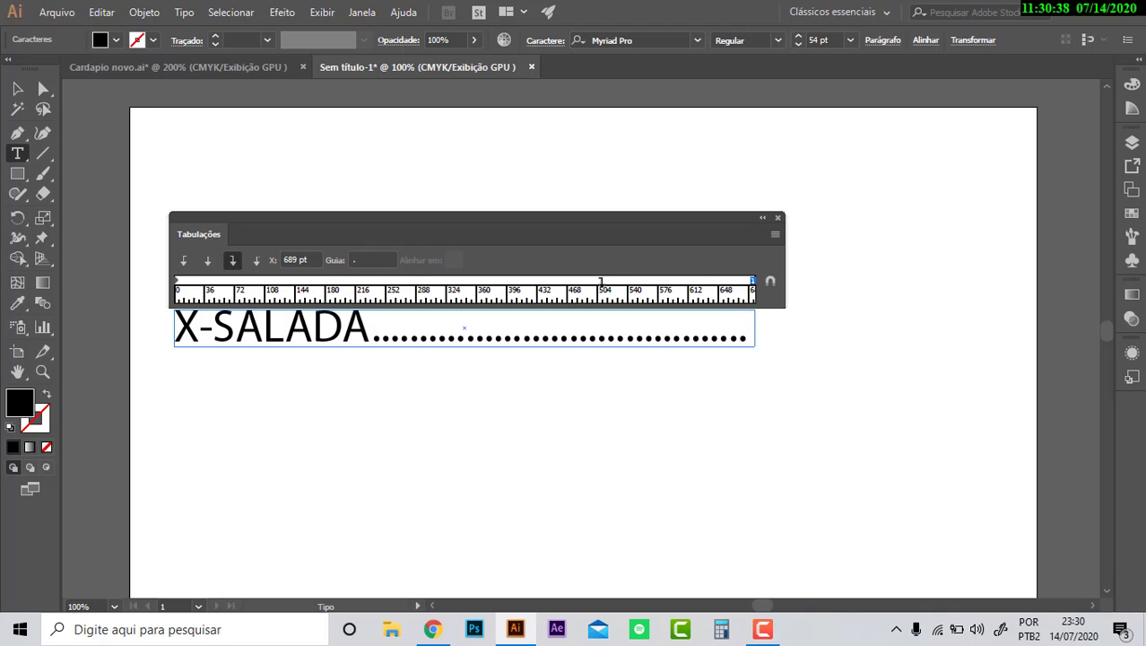
- Type the price R$20,00 after the tab and close the Tabs panel
type("r")
key("BackSpace")
type("R$")
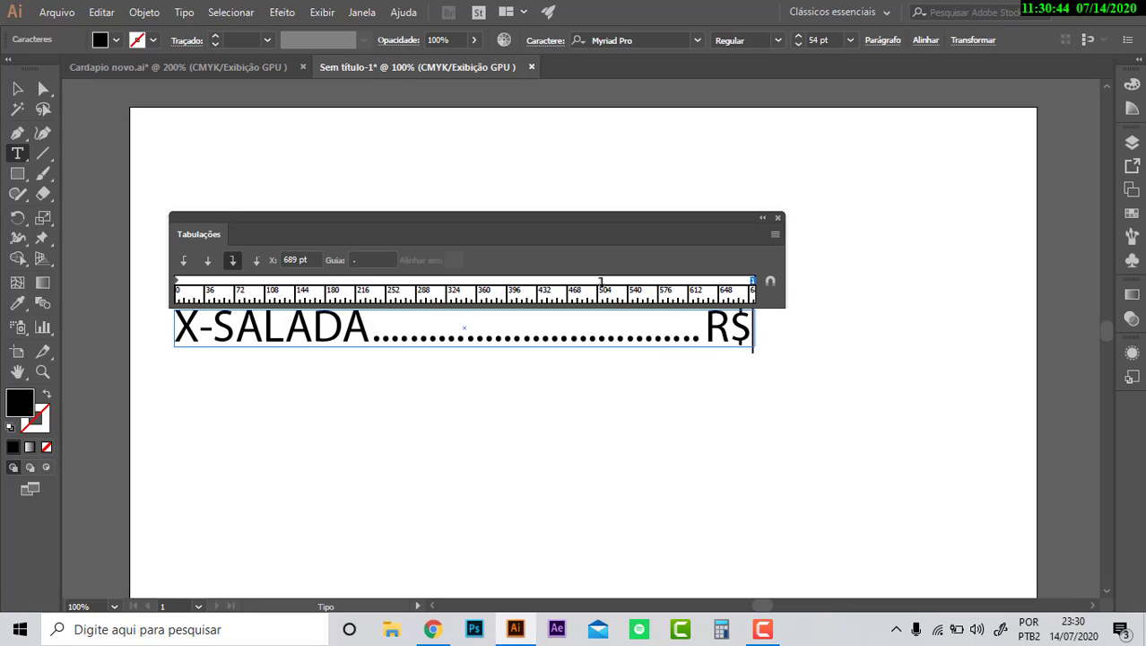
type("20")
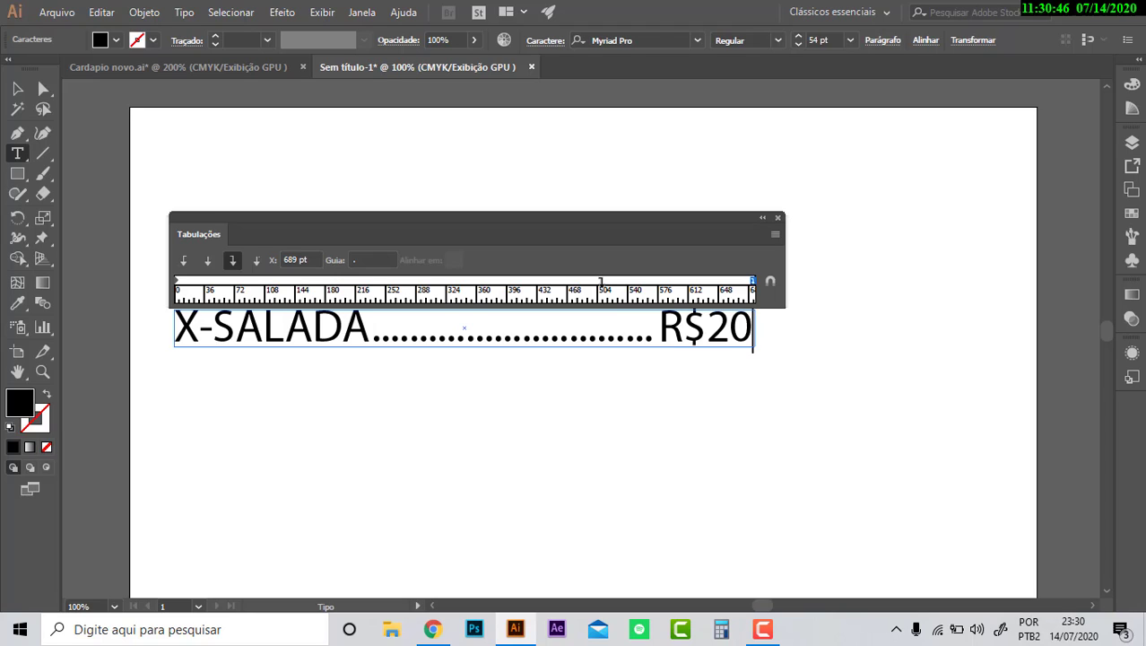
type(",00")
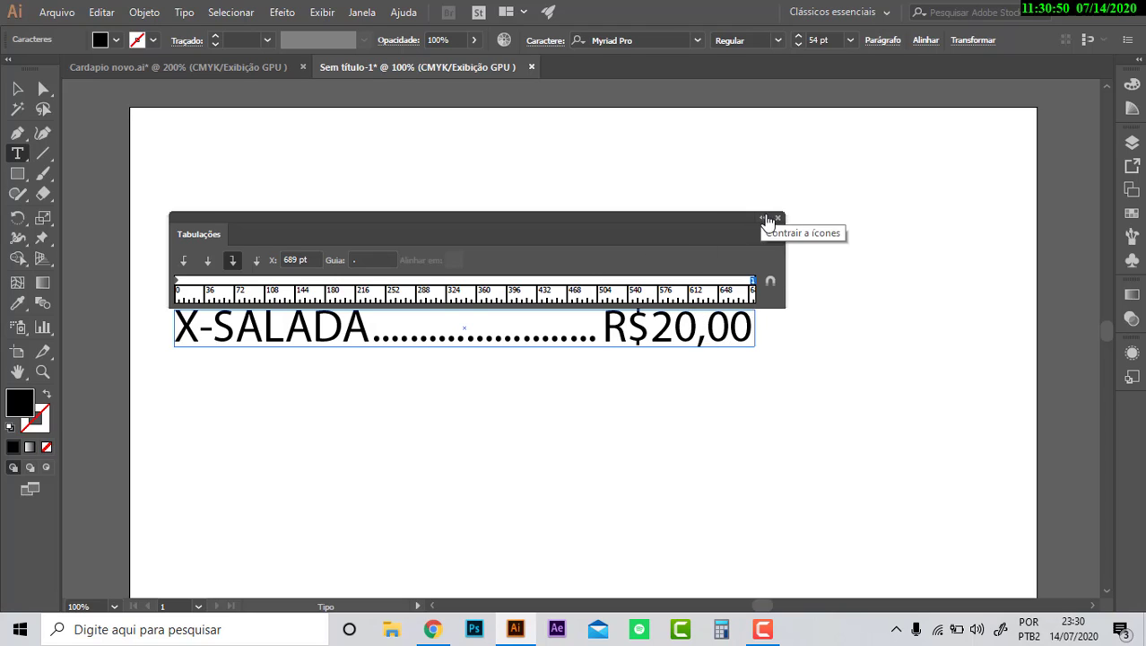
left_click(778, 219)
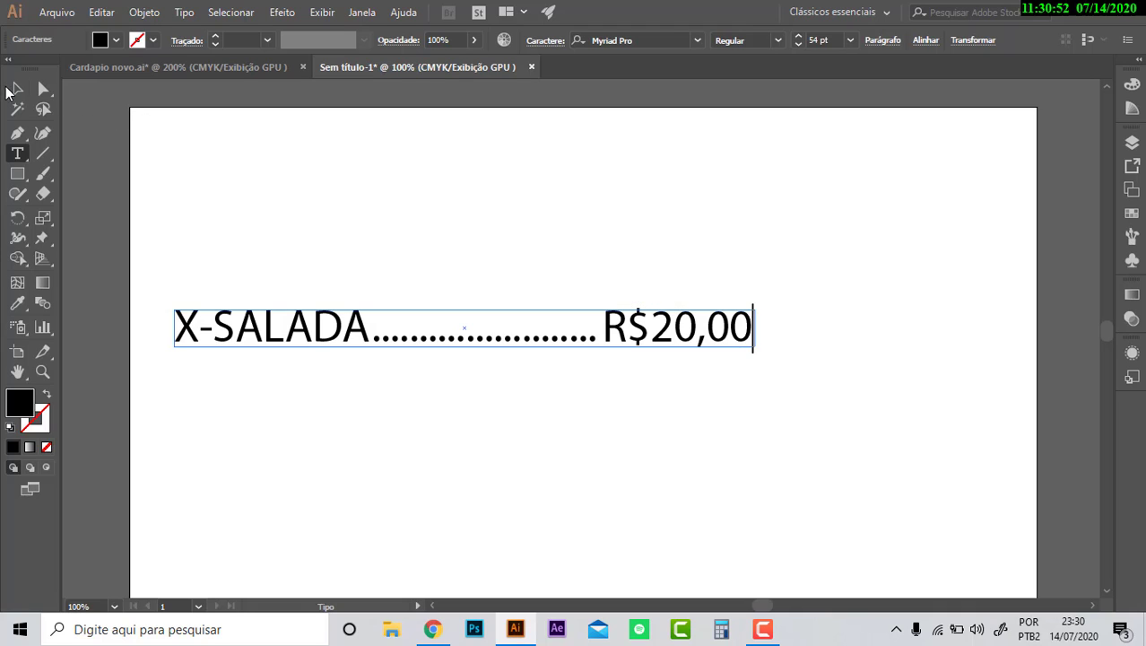
left_click(15, 89)
left_click(573, 197)
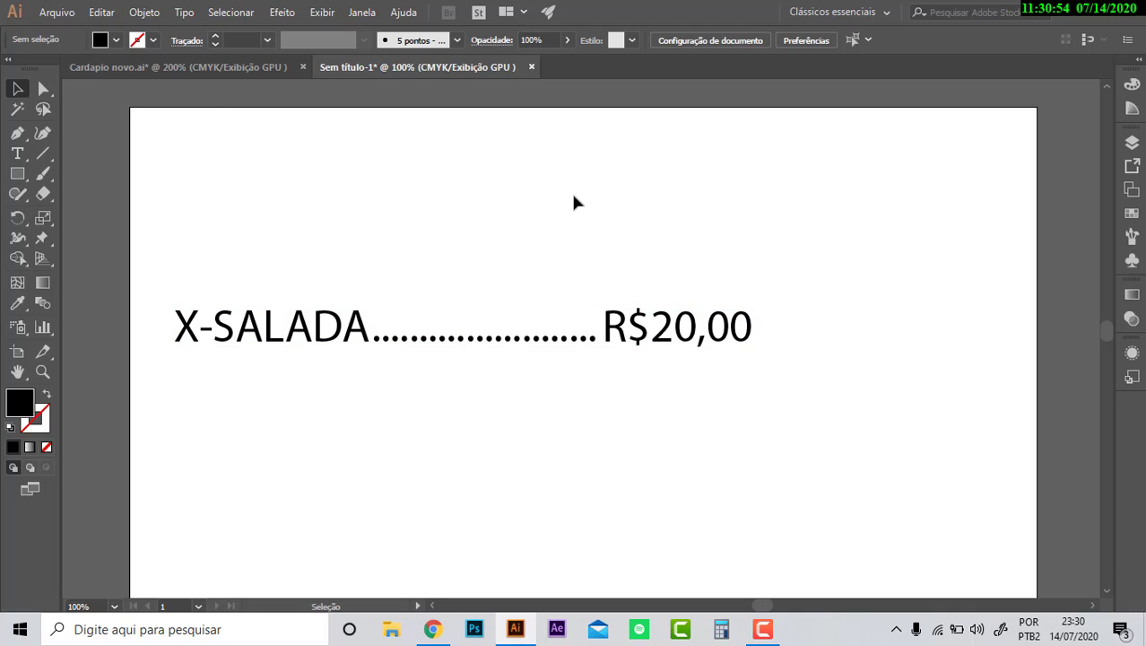
key("ctrl+minus")
key("ctrl+minus")
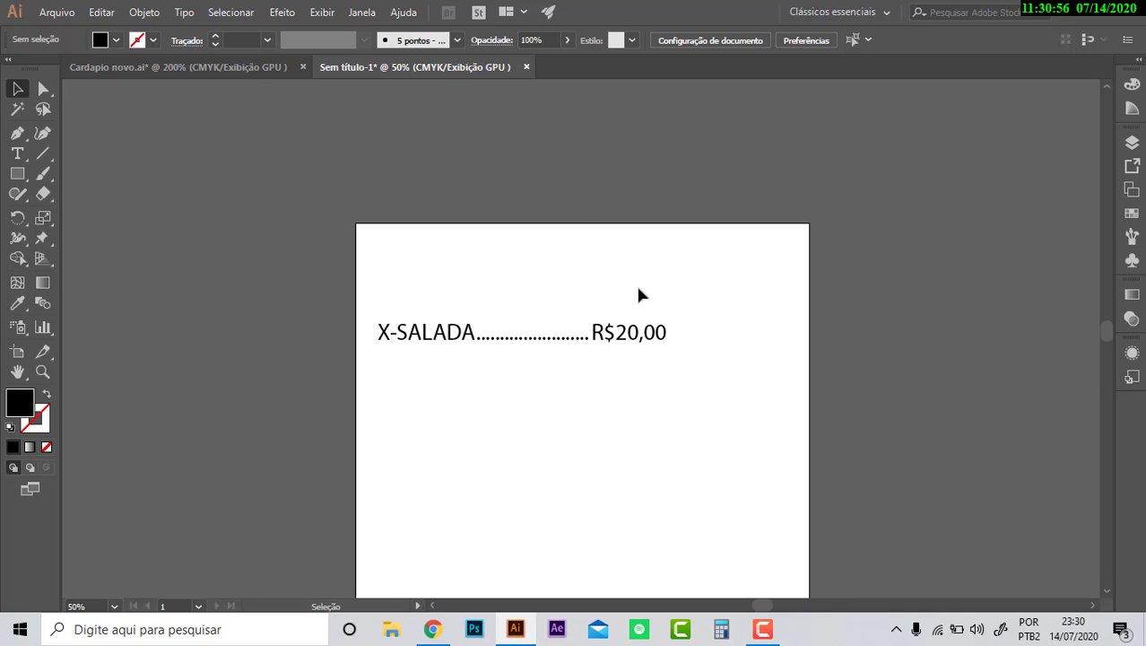
left_click(617, 335)
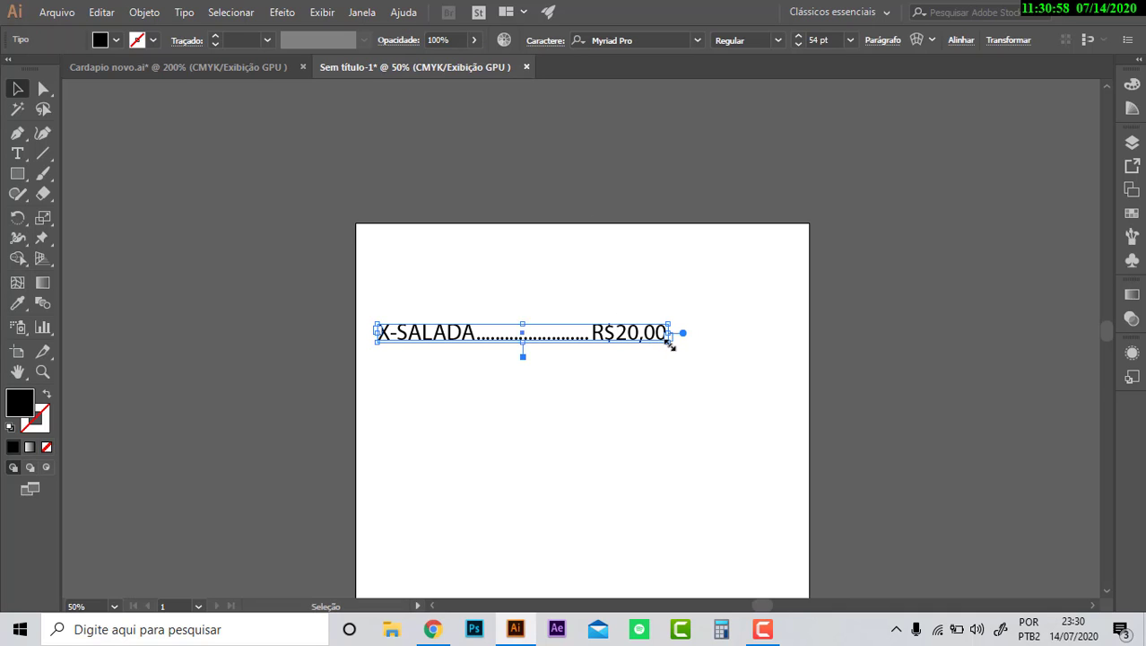
left_click(630, 330, "shift")
left_click(633, 332)
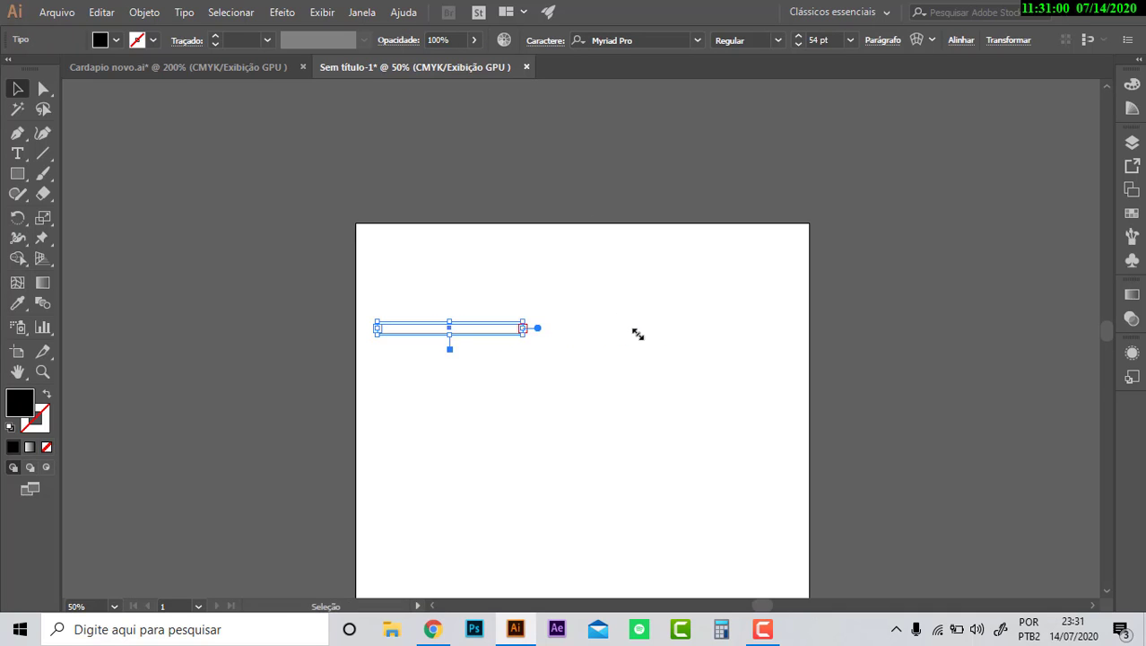
left_click(642, 372)
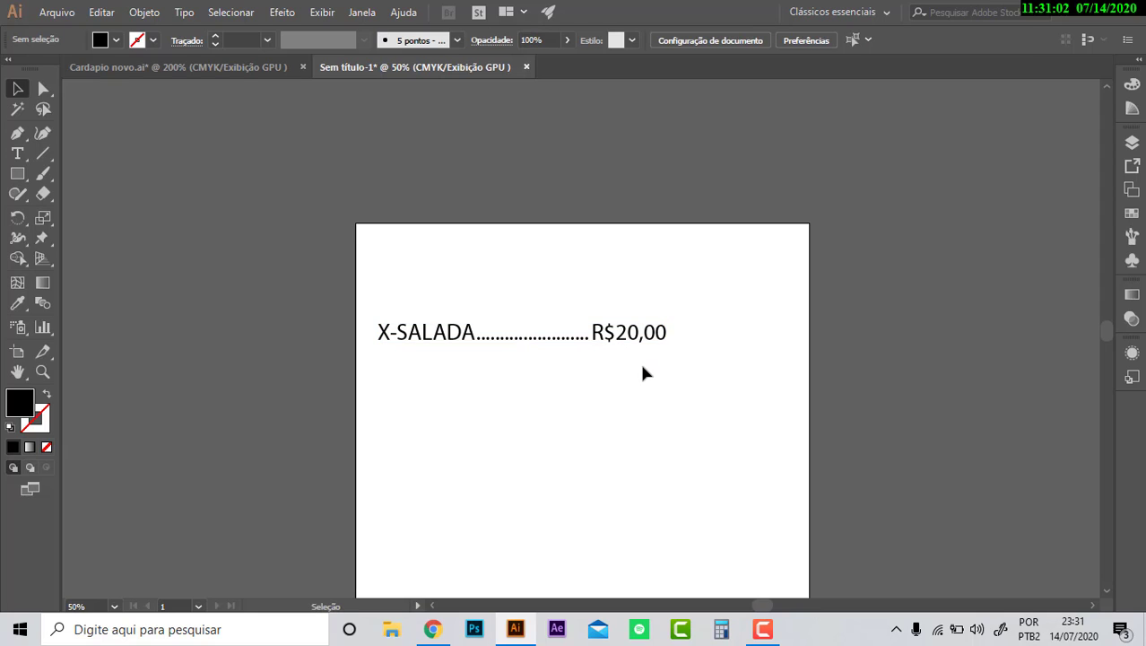
key("ctrl+plus")
key("ctrl+plus")
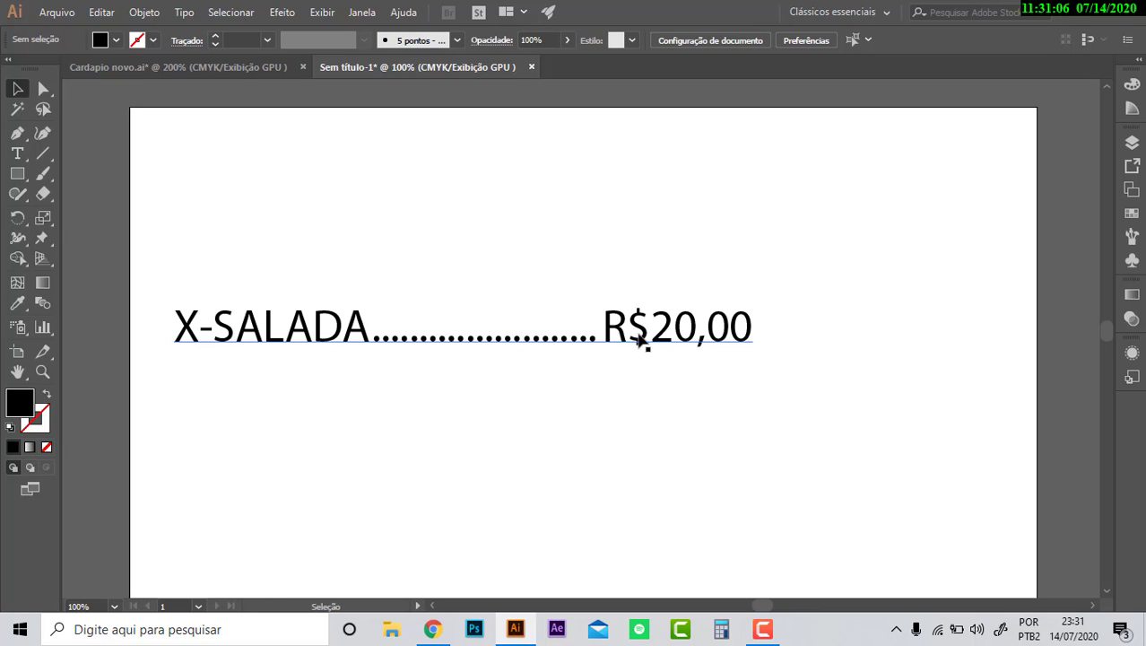
left_click(645, 336)
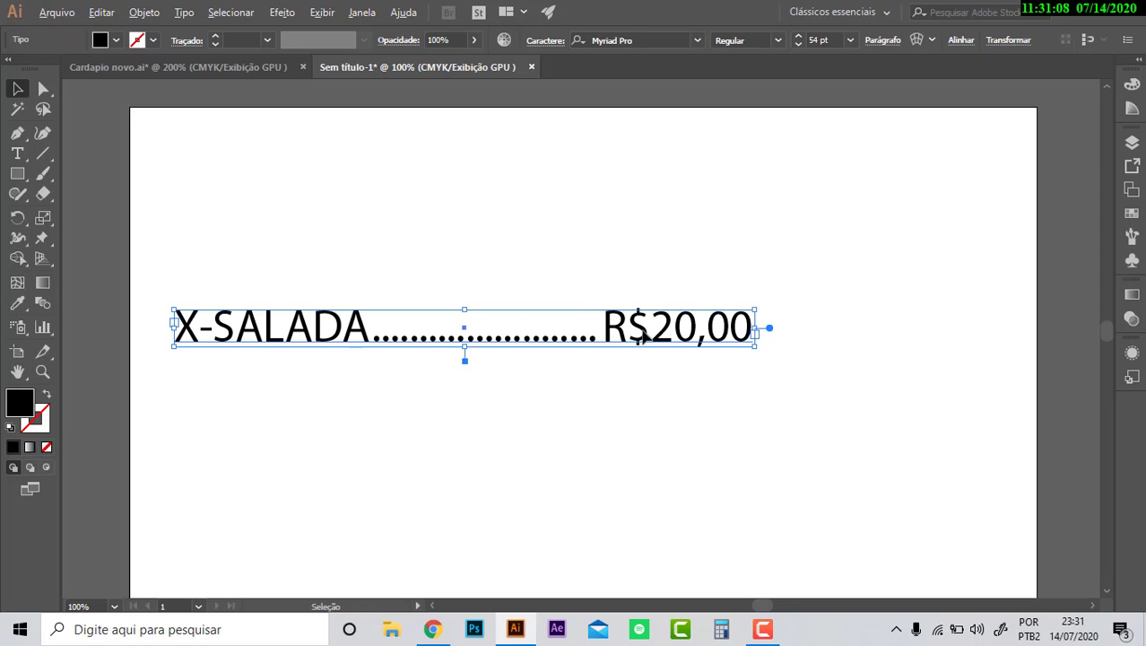
- Duplicate the menu line below and change the second line's price to R$10,00
left_click_drag(645, 335, 643, 456)
key("t")
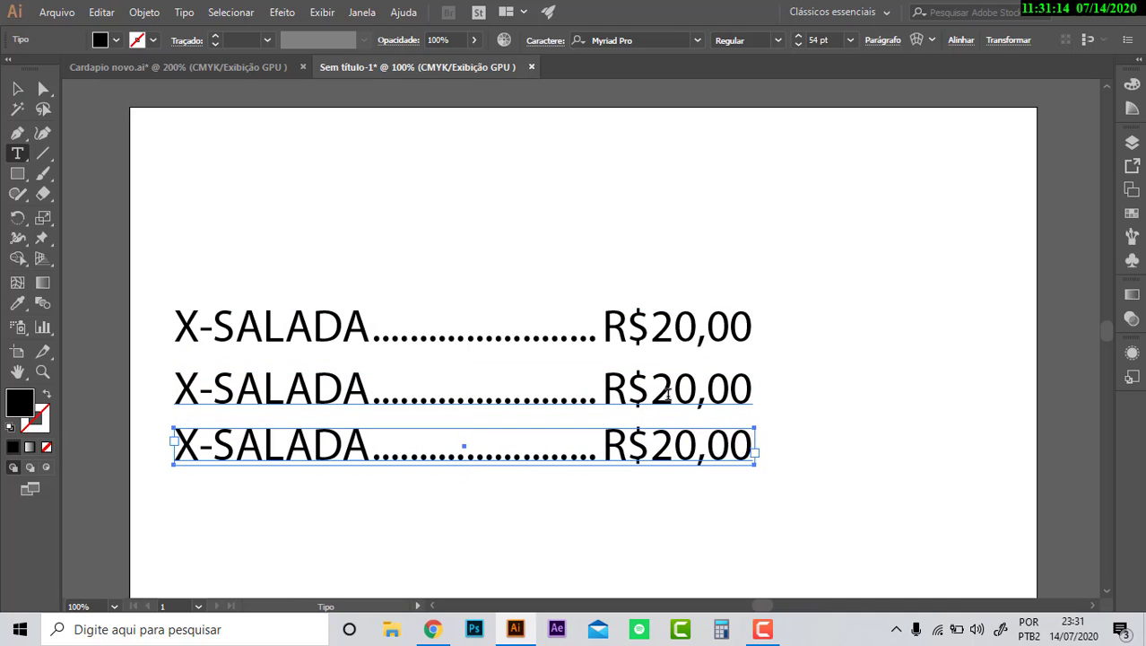
left_click(668, 393)
double_click(668, 393)
triple_click(668, 393)
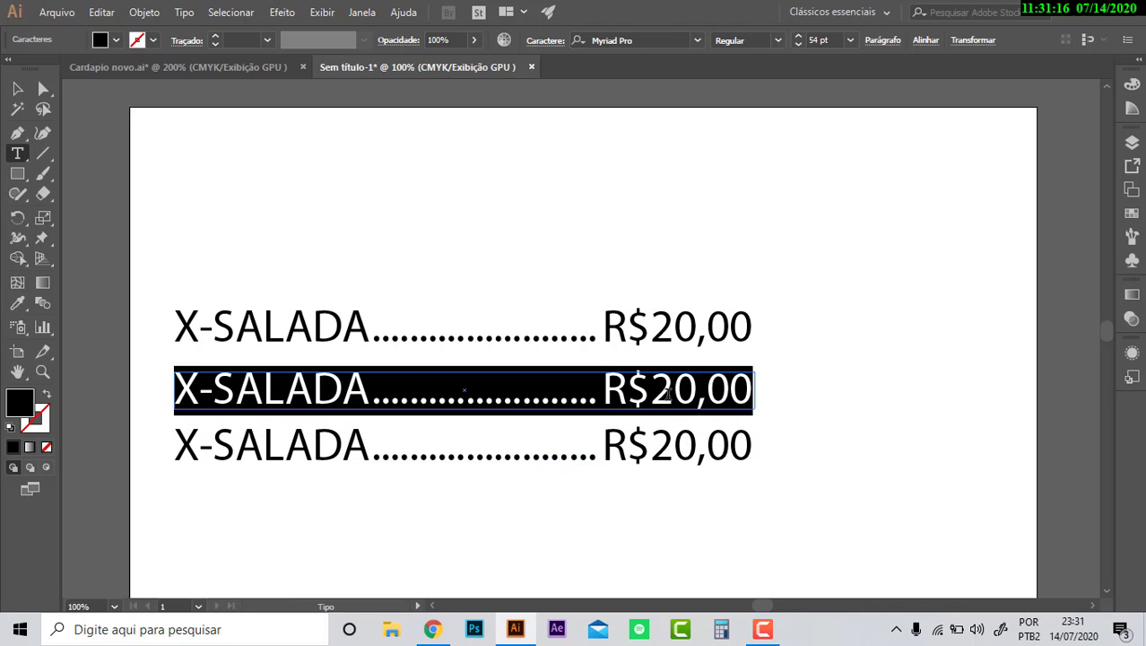
left_click(668, 393)
key("BackSpace")
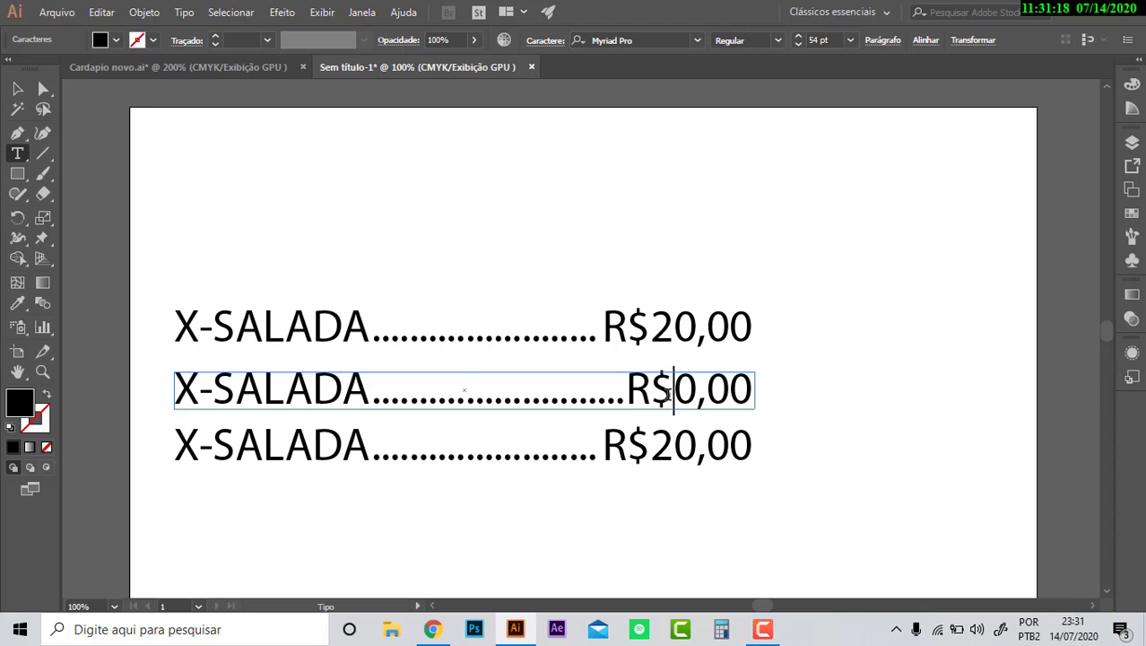
type("1")
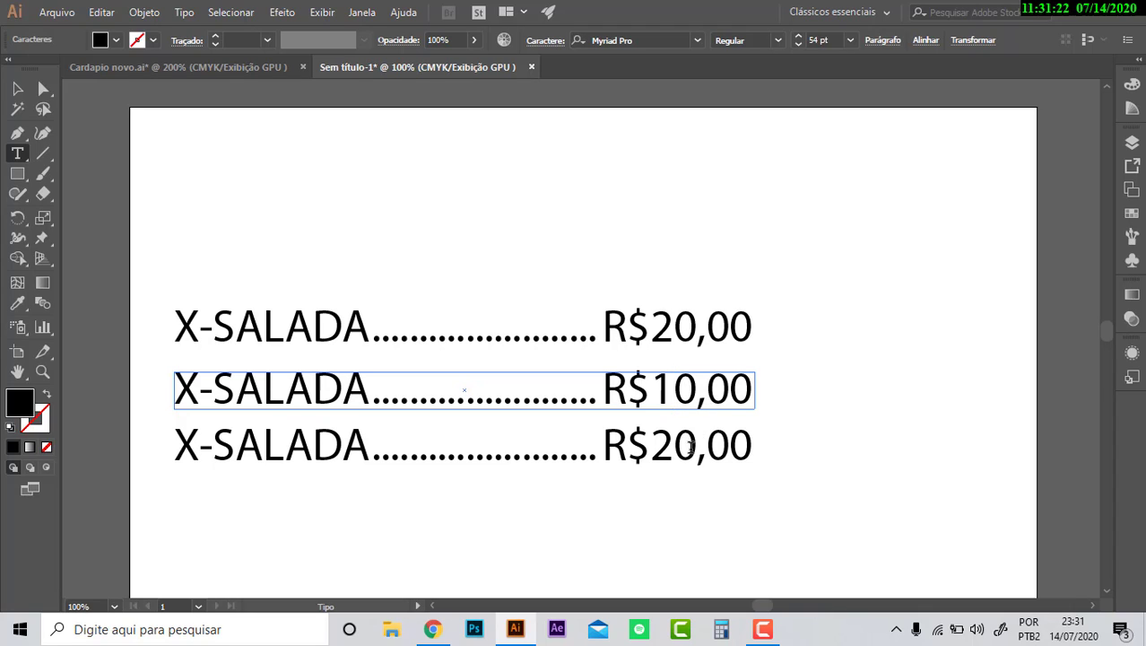
- Change the third line's price to R$25,00
left_click(691, 446)
key("BackSpace")
type("5")
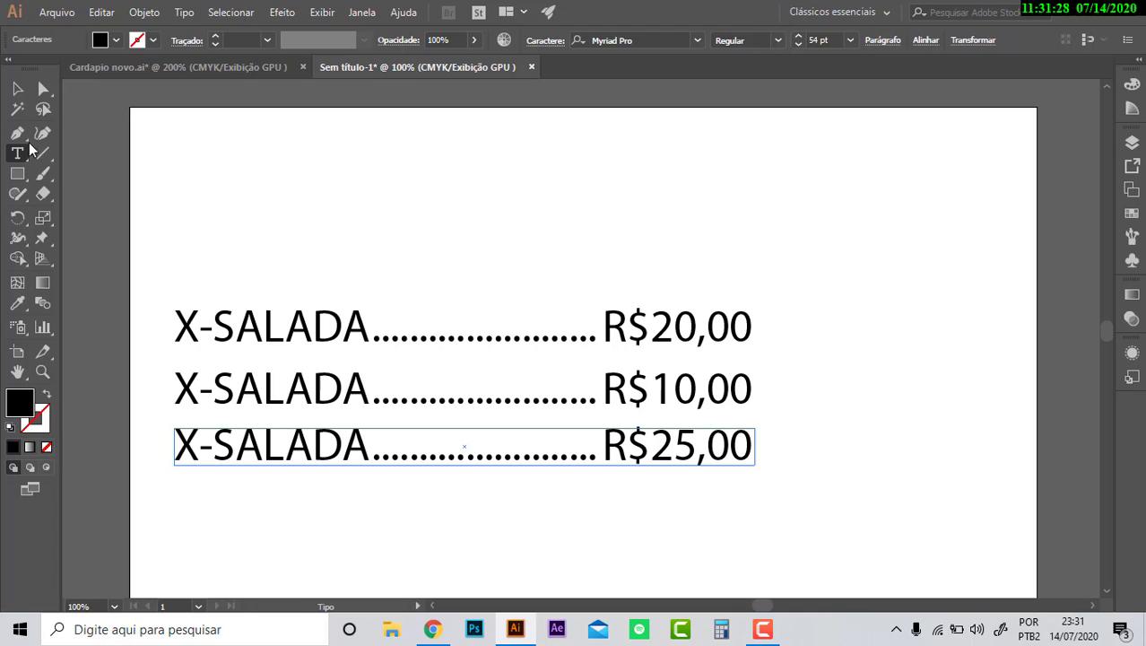
key("Escape")
left_click(415, 194)
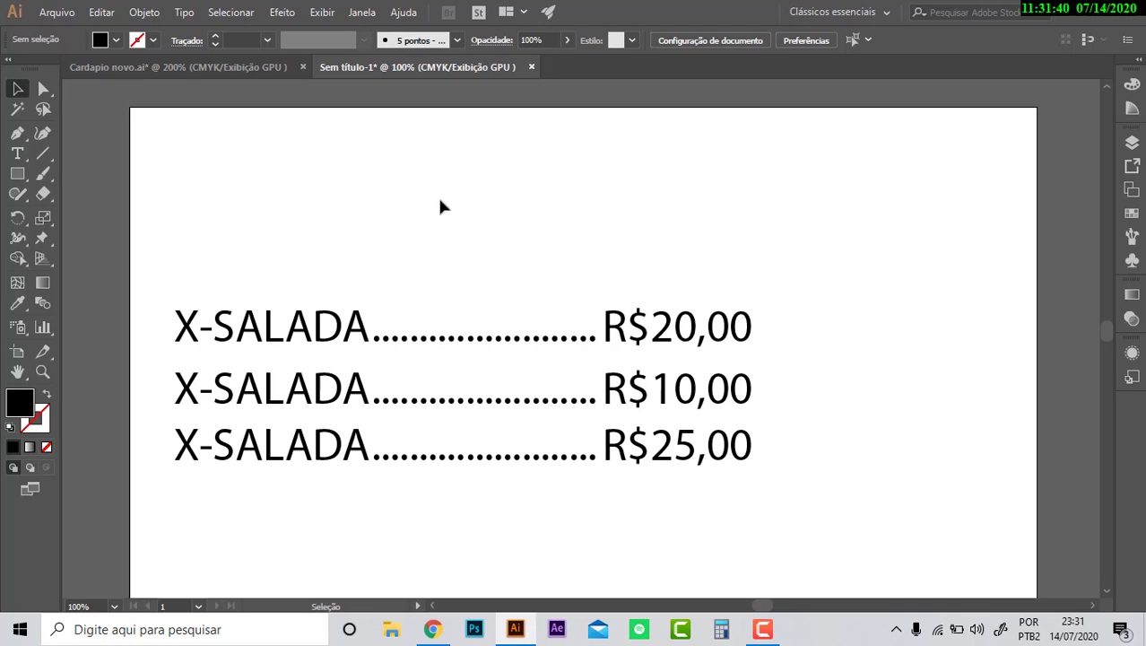
left_click(761, 631)
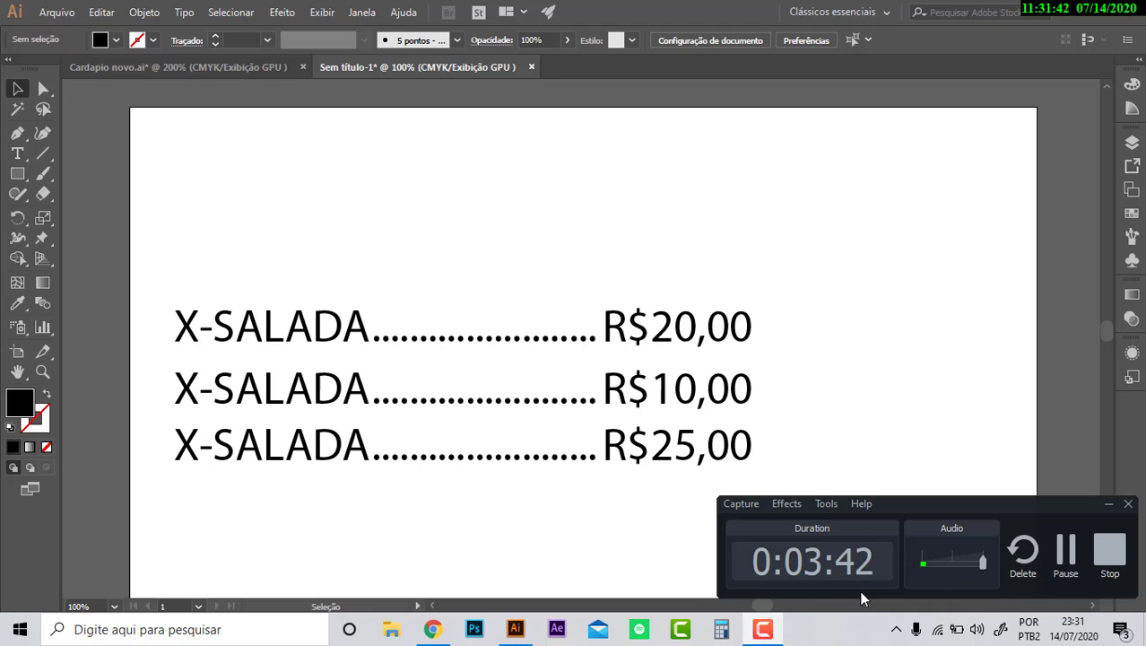